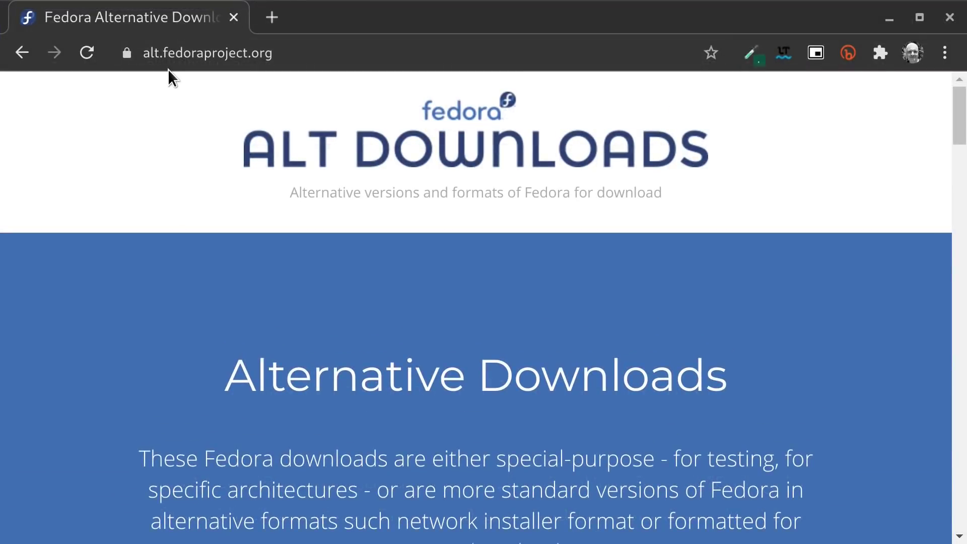
# - Scroll the Alt Downloads page down past Network Installers and Cloud Base Images to Everything
pyautogui.scroll(-15, 232, 233)
pyautogui.scroll(-9, 232, 234)
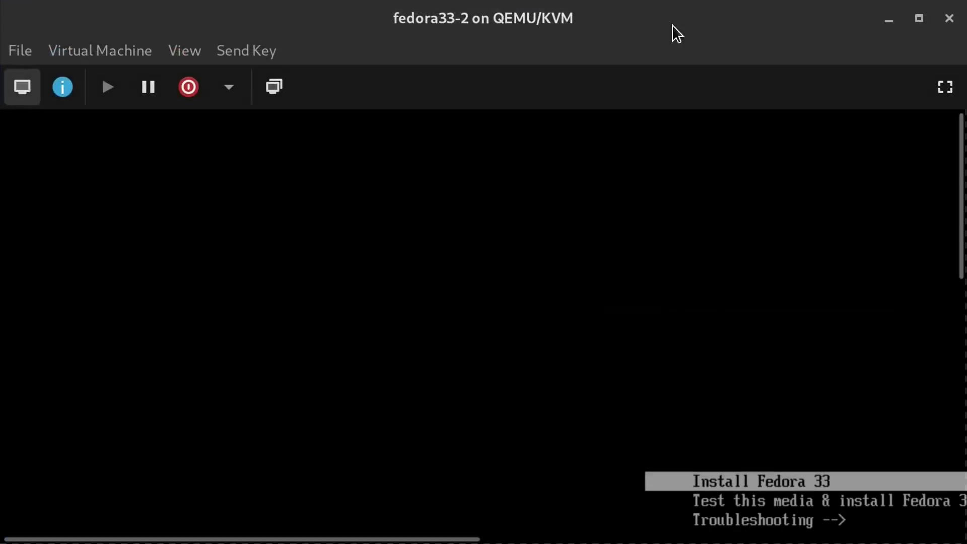
# - Show the VM fullscreen and start the Fedora 33 installer in English (United States)
pyautogui.click(954, 93)
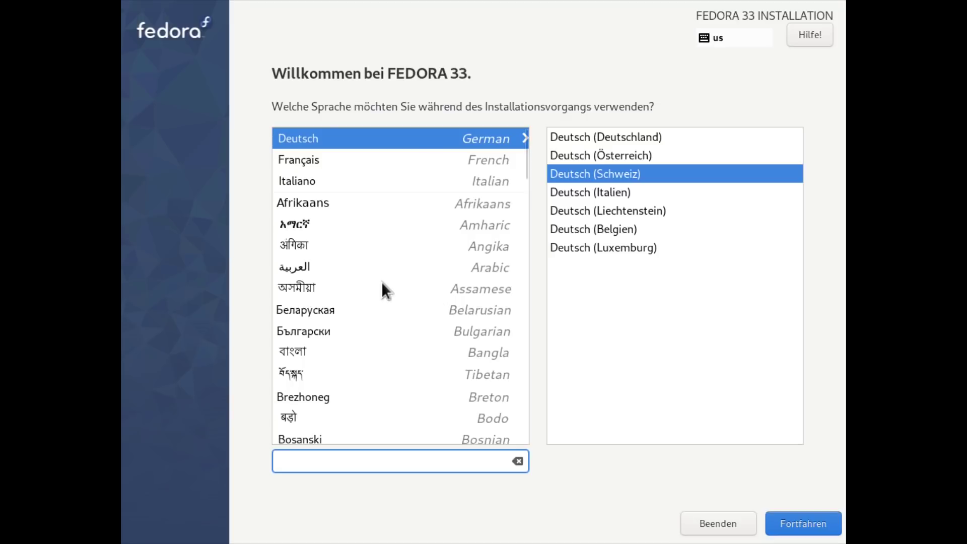
pyautogui.scroll(-3, 382, 280)
pyautogui.scroll(-3, 381, 280)
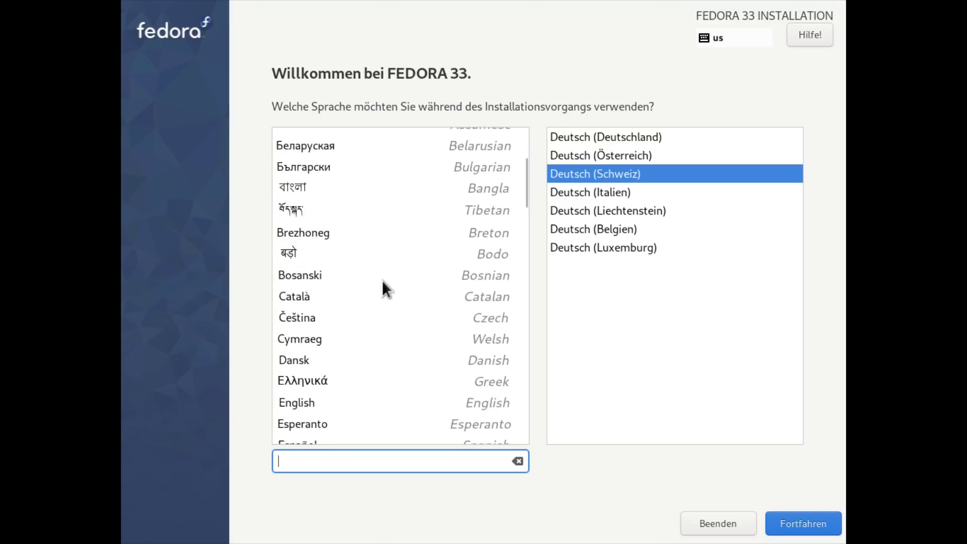
pyautogui.click(301, 401)
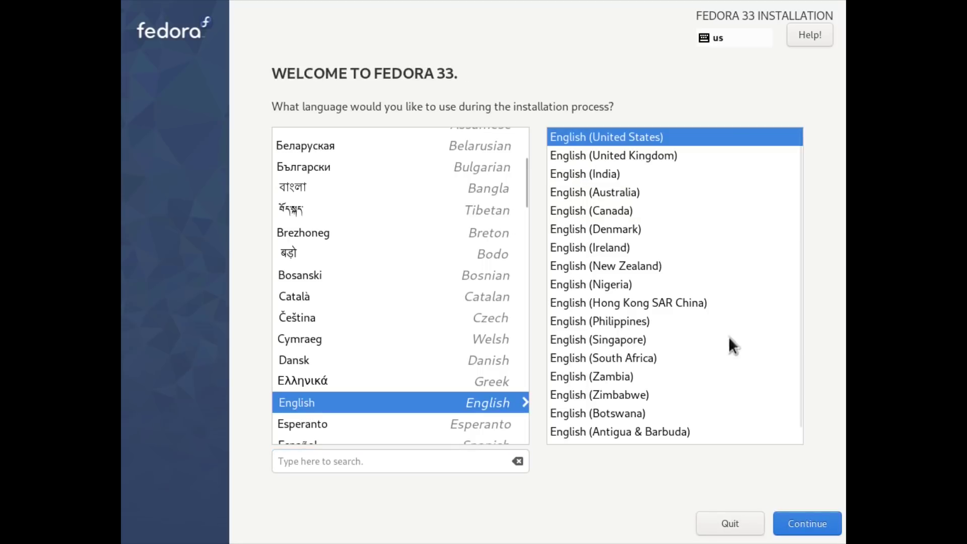
pyautogui.click(797, 530)
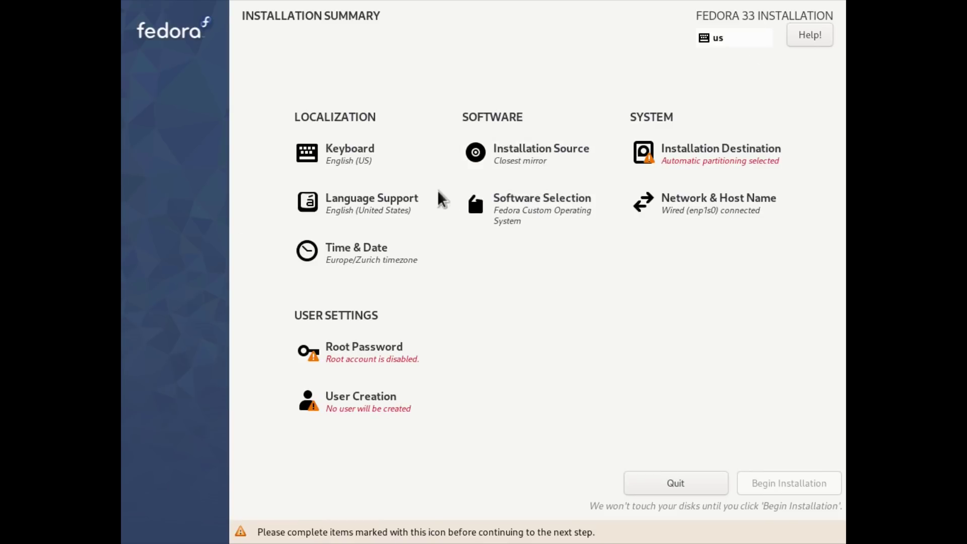
# - Replace the English (US) keyboard layout with Swiss German (no dead keys)
pyautogui.click(344, 156)
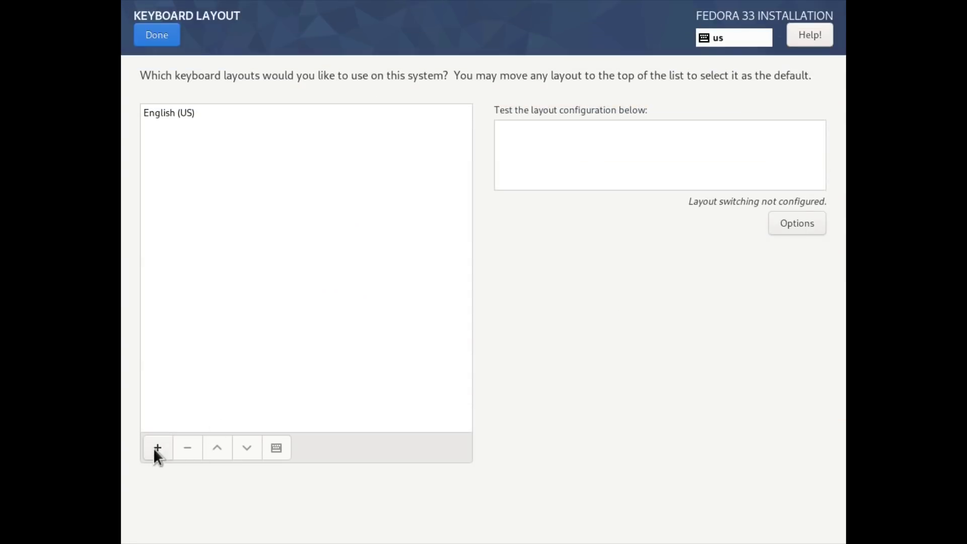
pyautogui.click(157, 448)
pyautogui.write('swi')
pyautogui.click(406, 277)
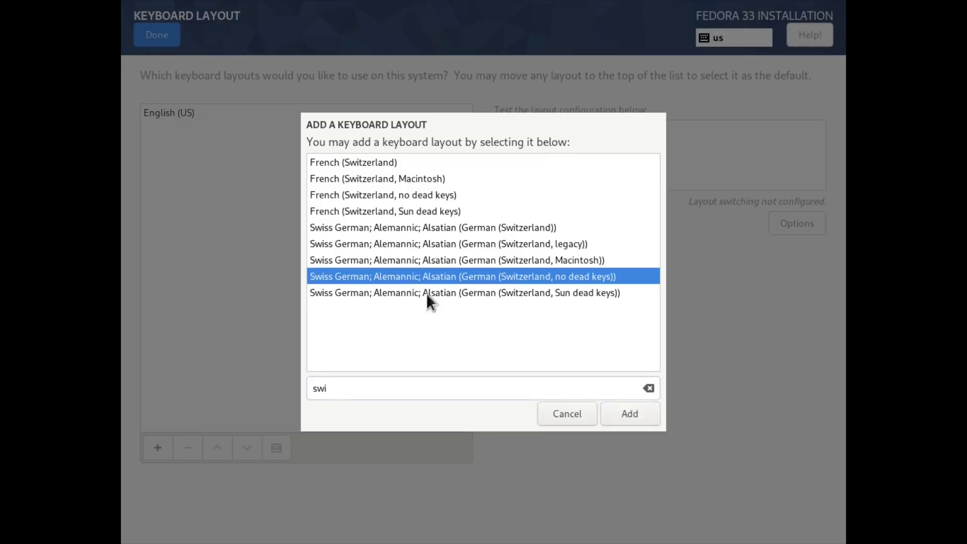
pyautogui.click(631, 413)
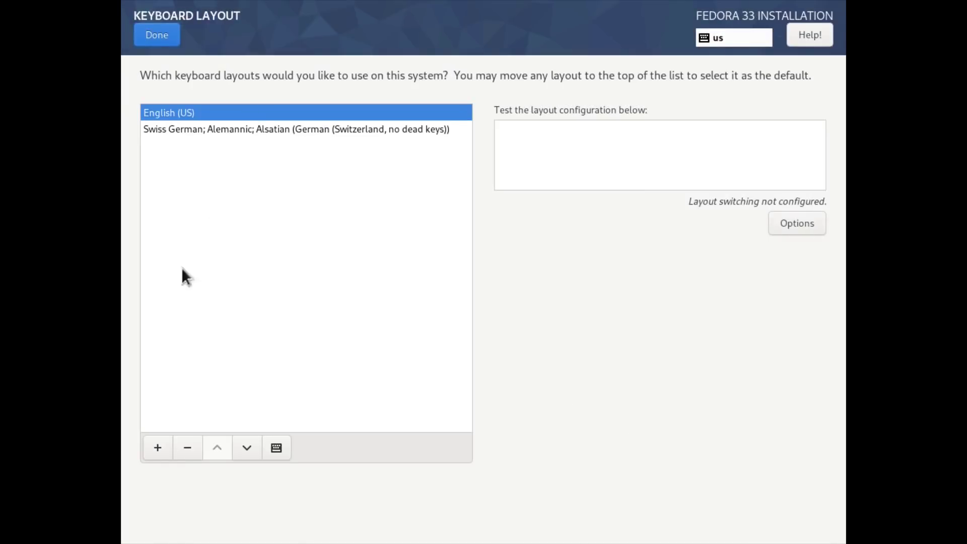
pyautogui.click(186, 451)
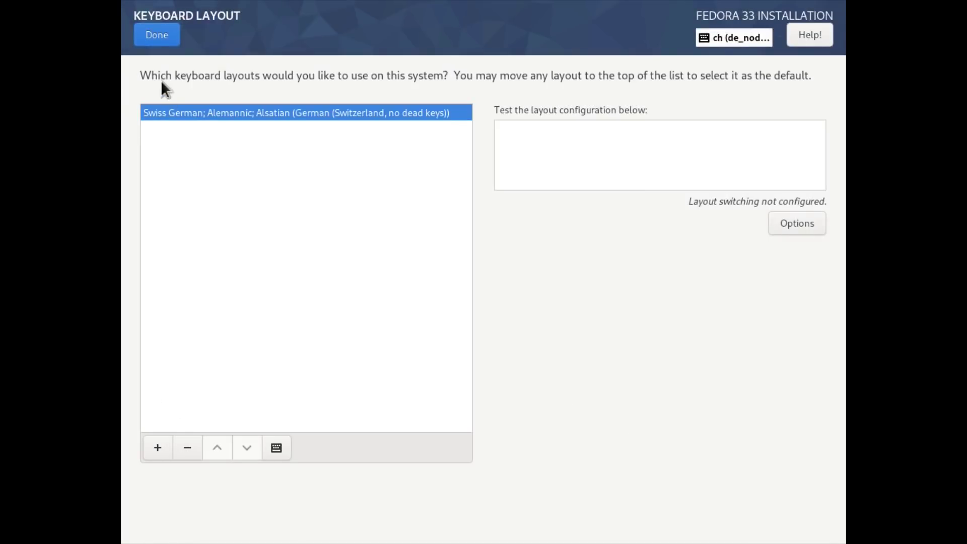
pyautogui.click(157, 36)
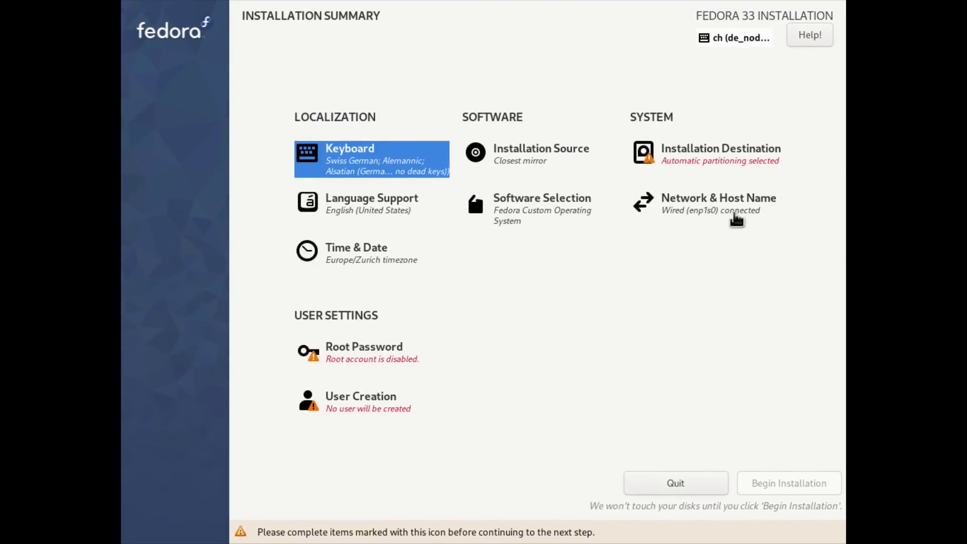
# - Set the host name to fedora33 in Network & Host Name
pyautogui.click(707, 210)
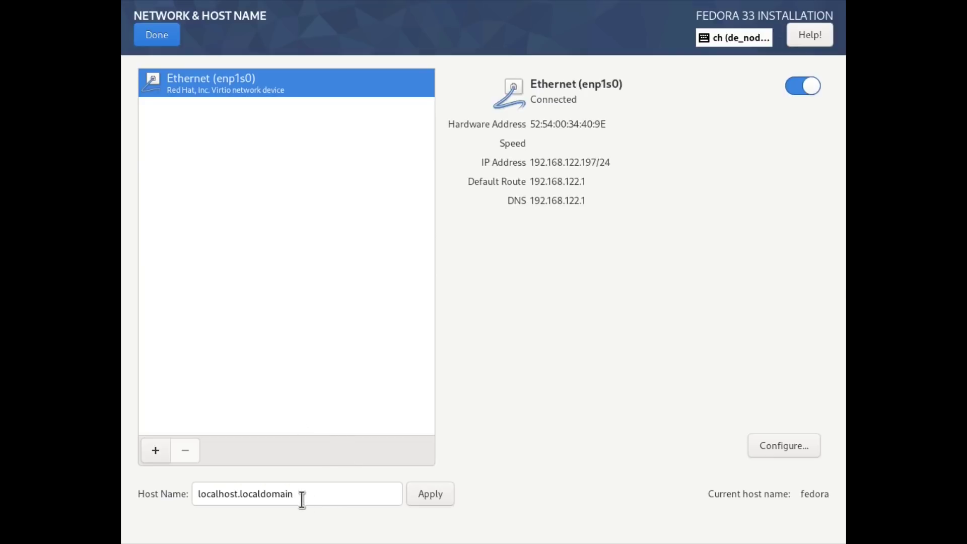
pyautogui.moveTo(301, 499); pyautogui.dragTo(135, 493)
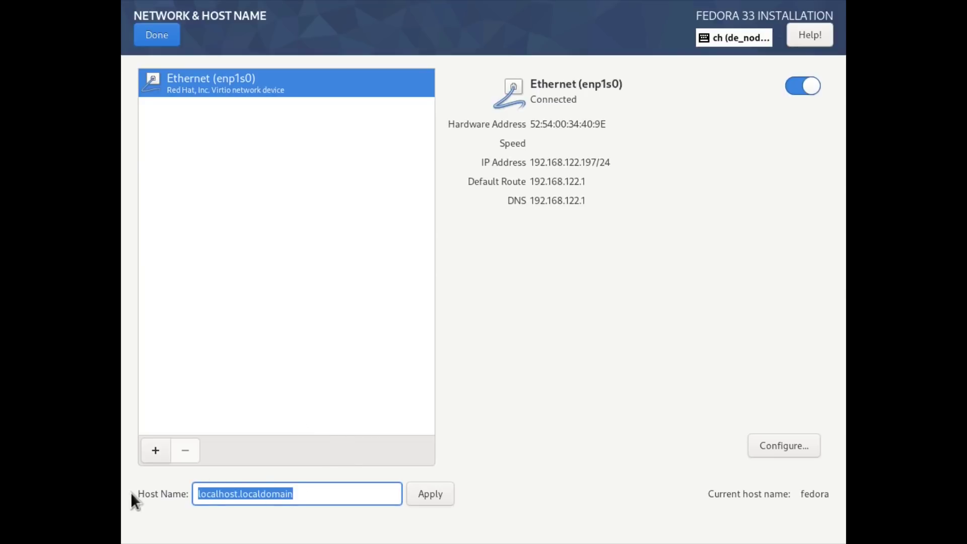
pyautogui.write('fedora33')
pyautogui.click(429, 494)
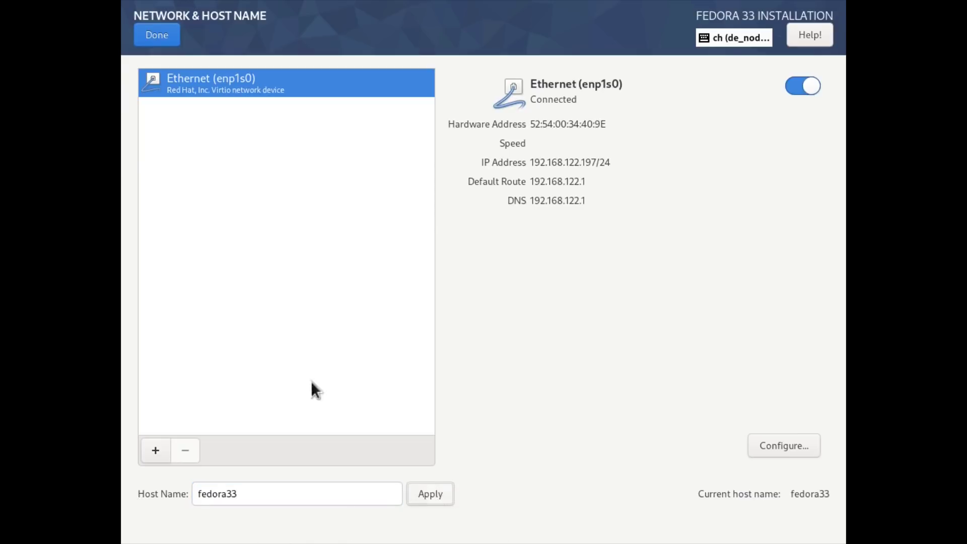
pyautogui.click(161, 35)
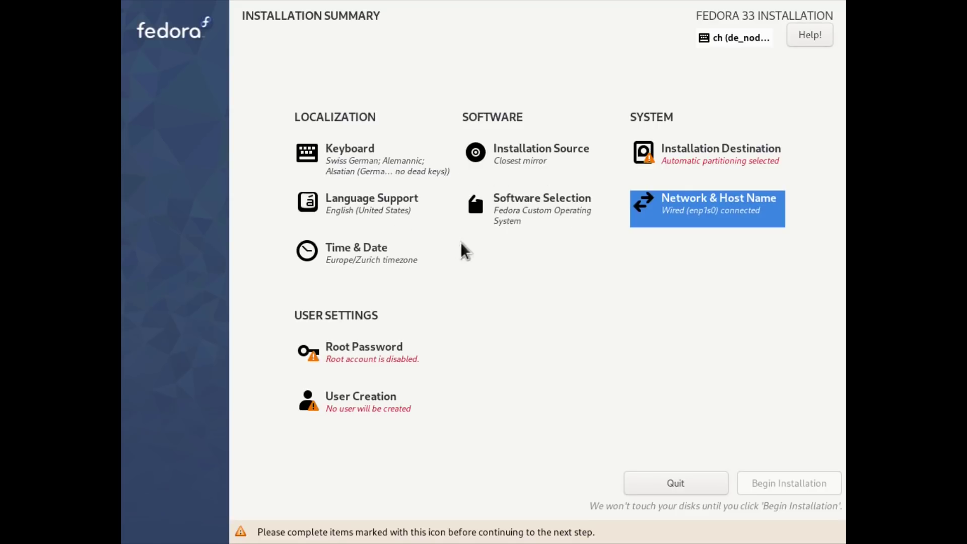
# - Select Basic Desktop as the base environment and add XMonad as additional software
pyautogui.click(514, 223)
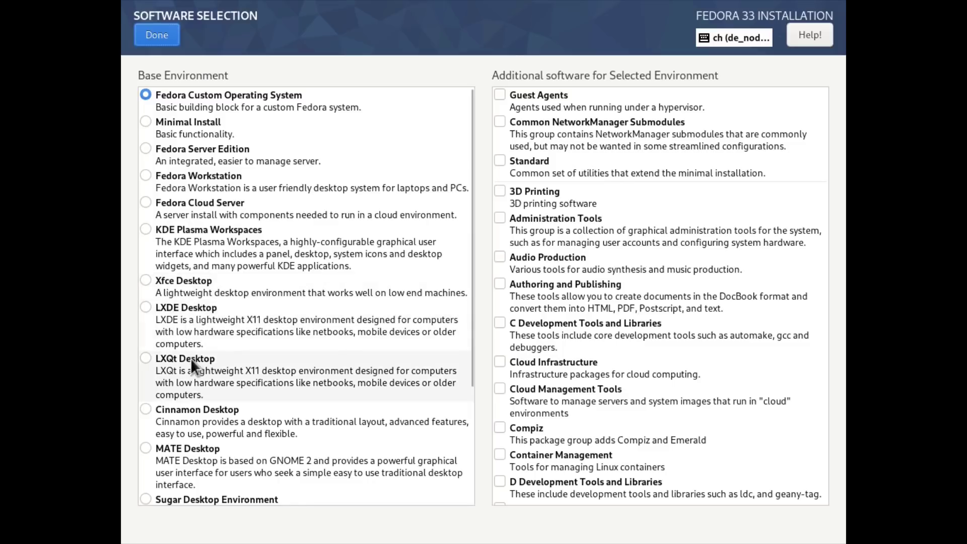
pyautogui.scroll(-5, 207, 355)
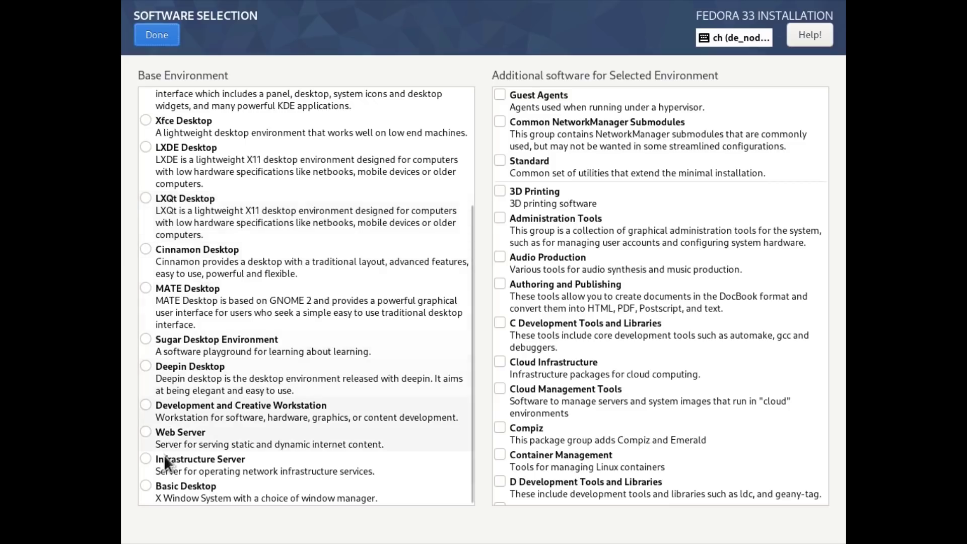
pyautogui.click(143, 485)
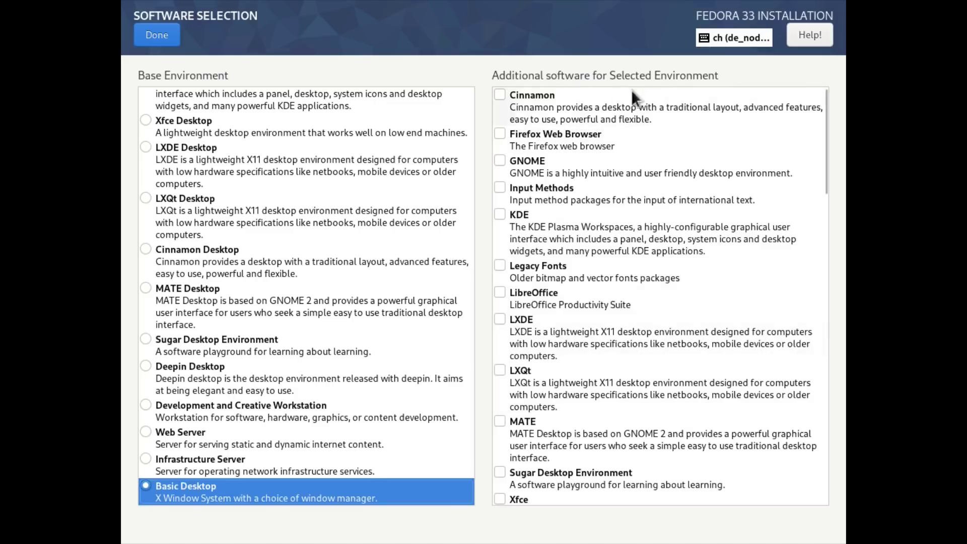
pyautogui.scroll(-5, 599, 317)
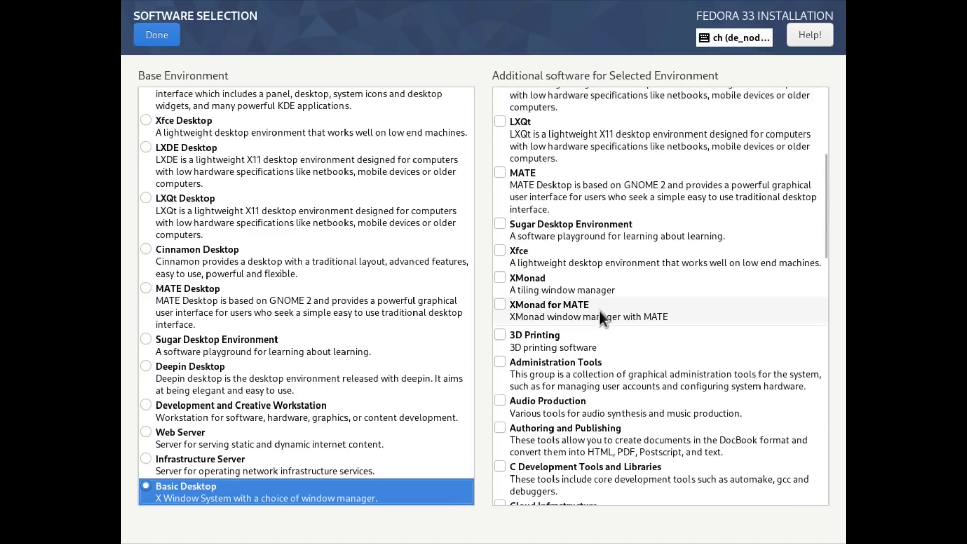
pyautogui.click(499, 277)
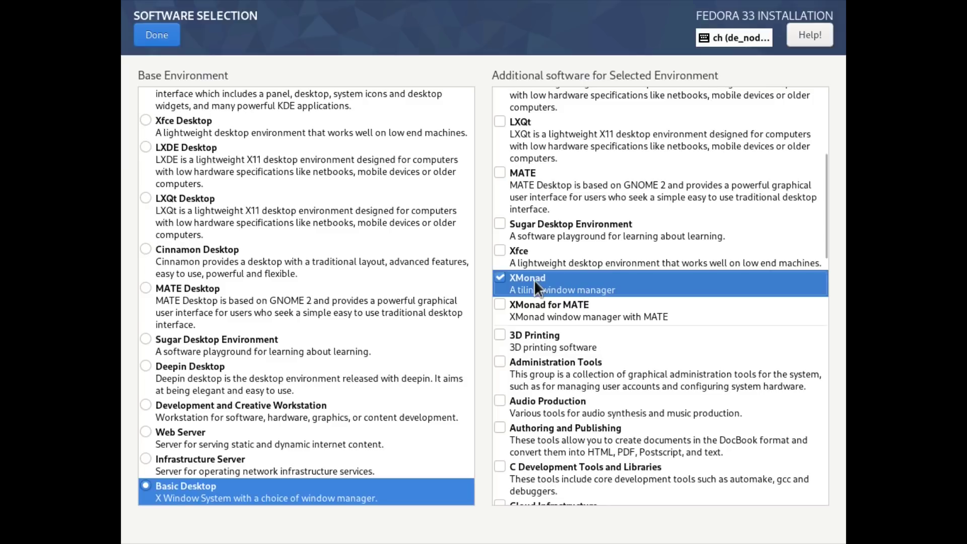
pyautogui.scroll(5, 185, 255)
pyautogui.scroll(-5, 185, 255)
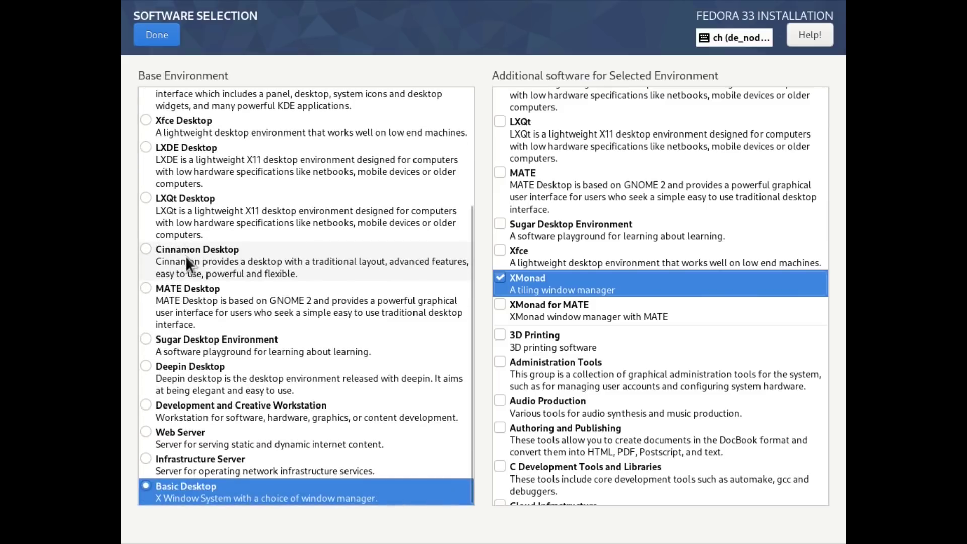
pyautogui.scroll(5, 185, 255)
pyautogui.scroll(-5, 185, 256)
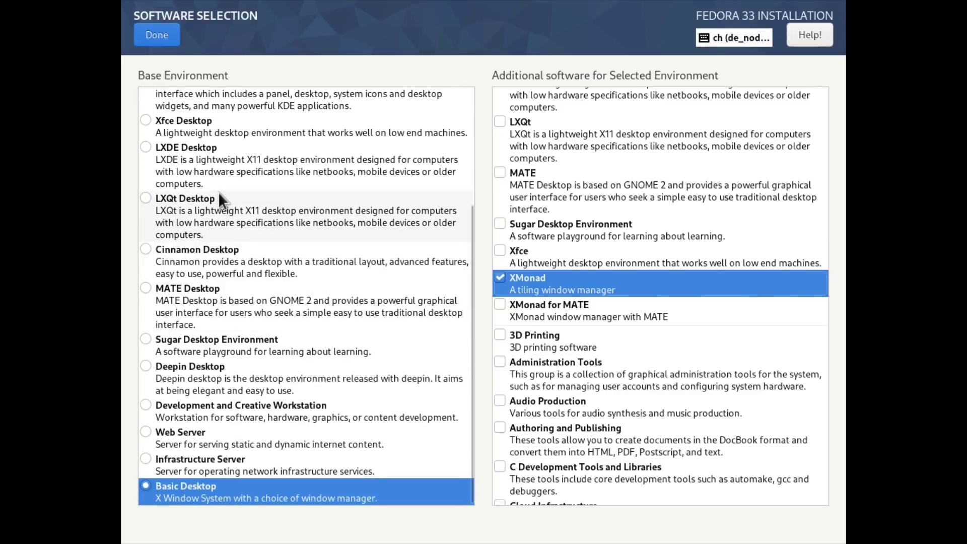
pyautogui.click(160, 36)
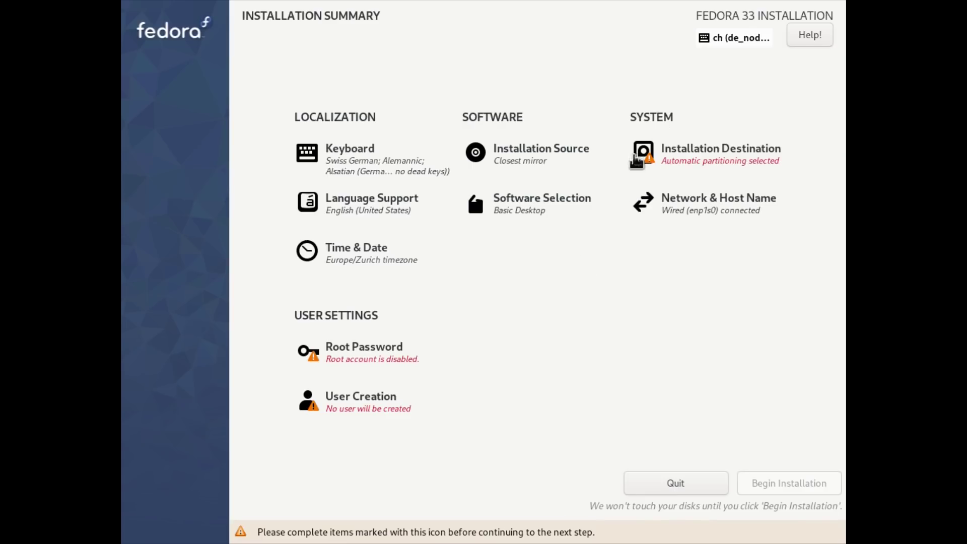
# - Keep automatic partitioning on the 80 GiB disk, then enter and confirm a root password
pyautogui.click(697, 160)
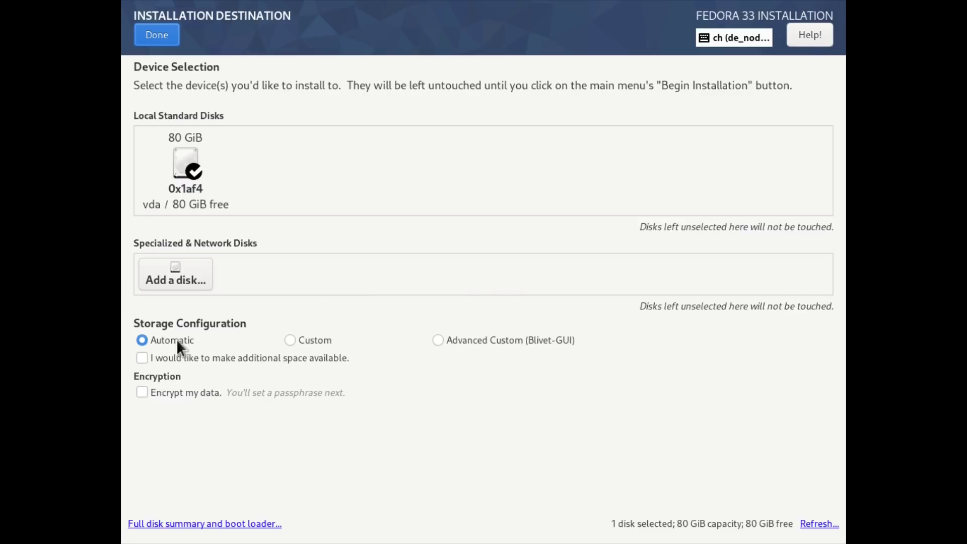
pyautogui.click(160, 30)
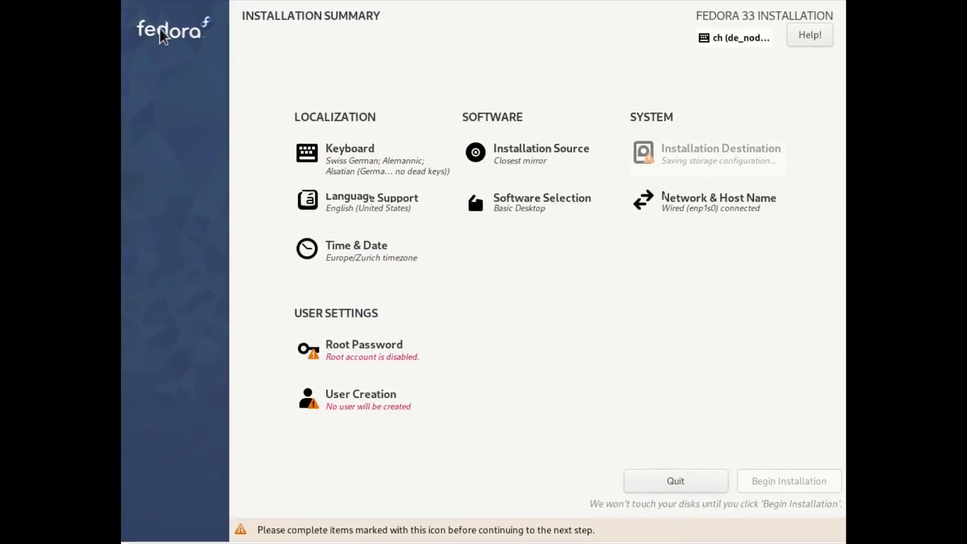
pyautogui.click(366, 357)
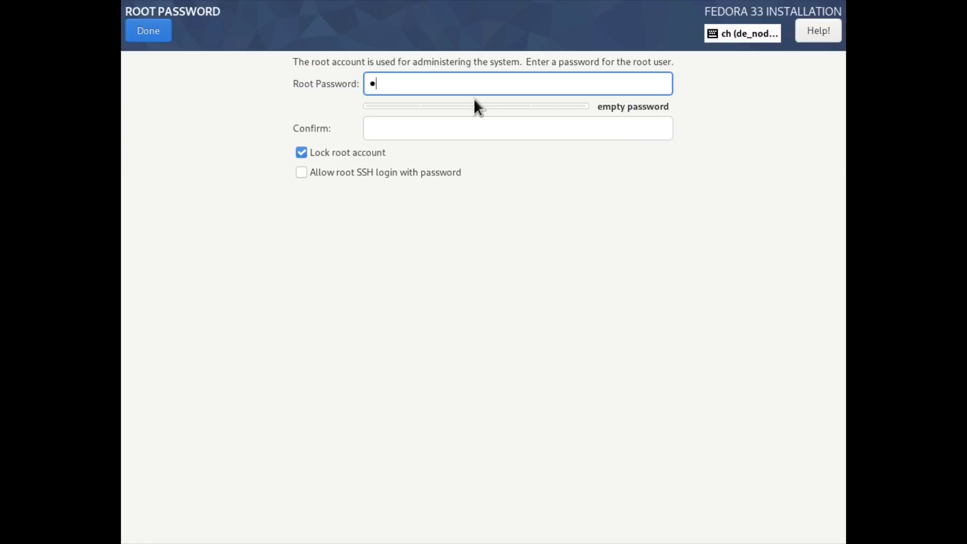
pyautogui.write('***********')
pyautogui.press('Tab')
pyautogui.write('**********')
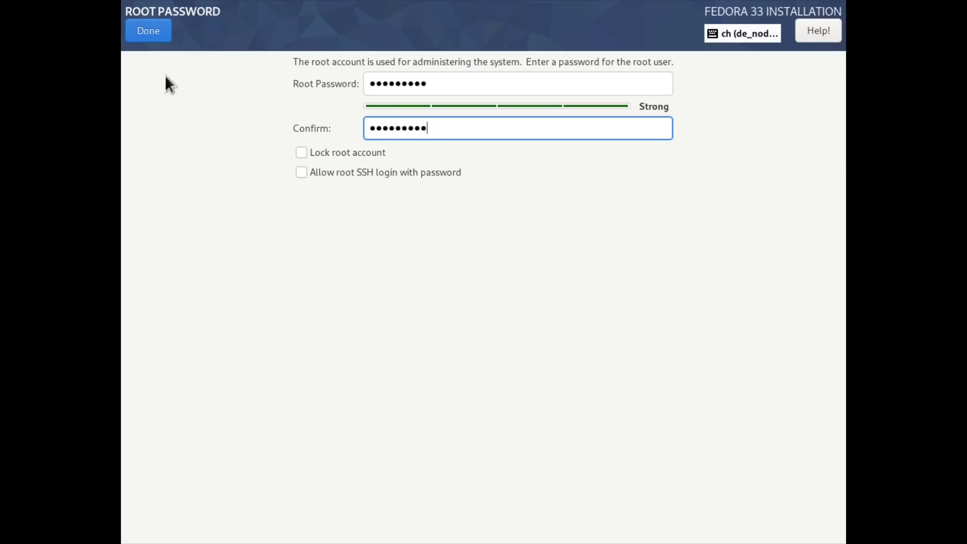
pyautogui.click(149, 31)
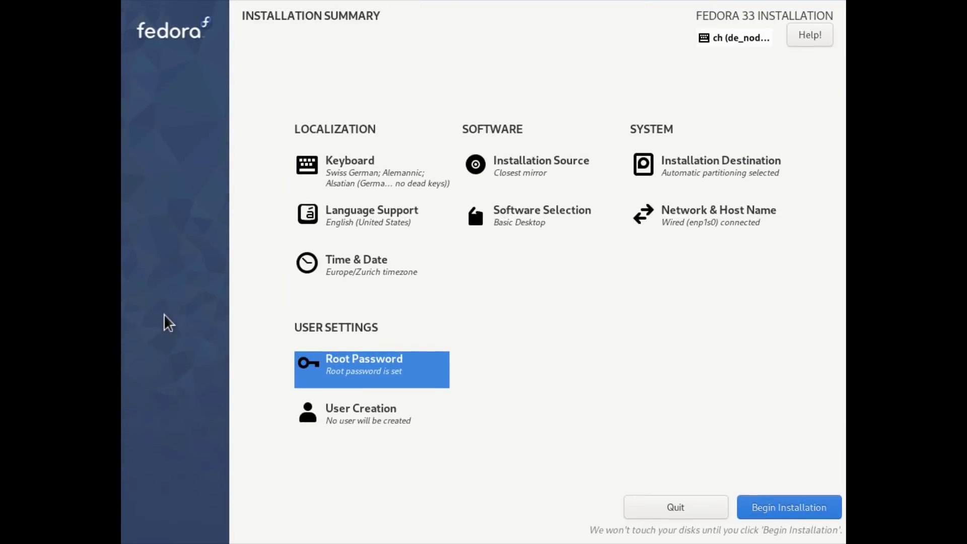
# - Create an administrator user with the user's full name, user name and a confirmed password
pyautogui.click(340, 416)
pyautogui.write('Ermanno F')
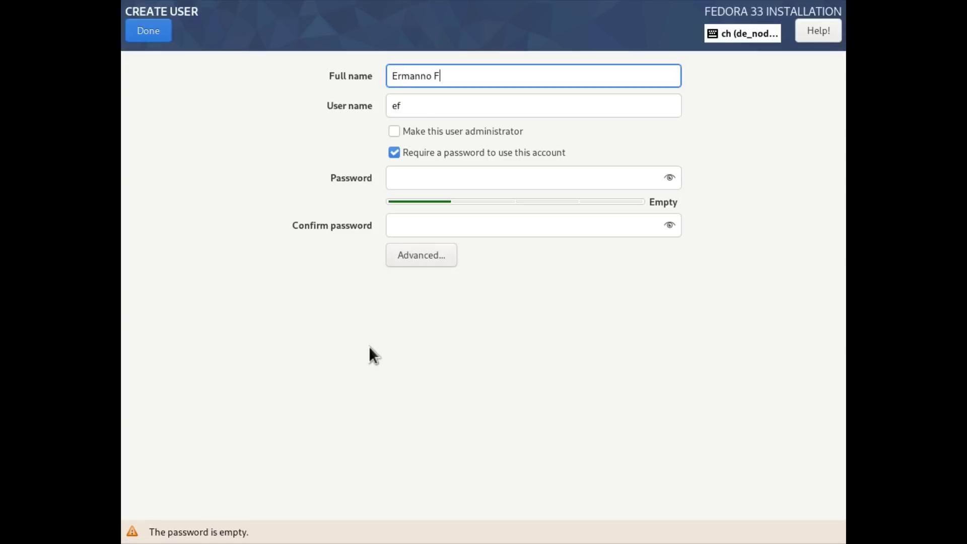
pyautogui.write('errari')
pyautogui.press('Tab')
pyautogui.write('e')
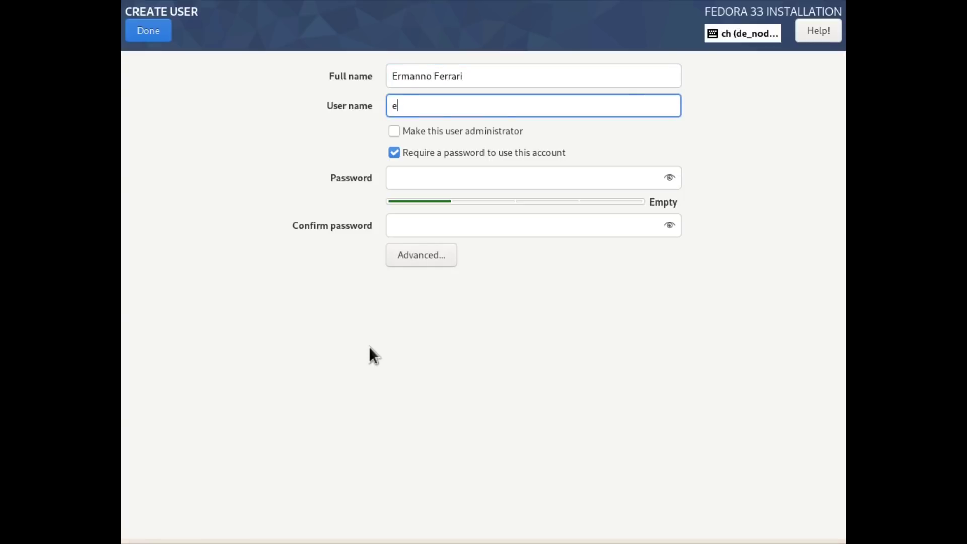
pyautogui.write('rmanno')
pyautogui.press('Tab')
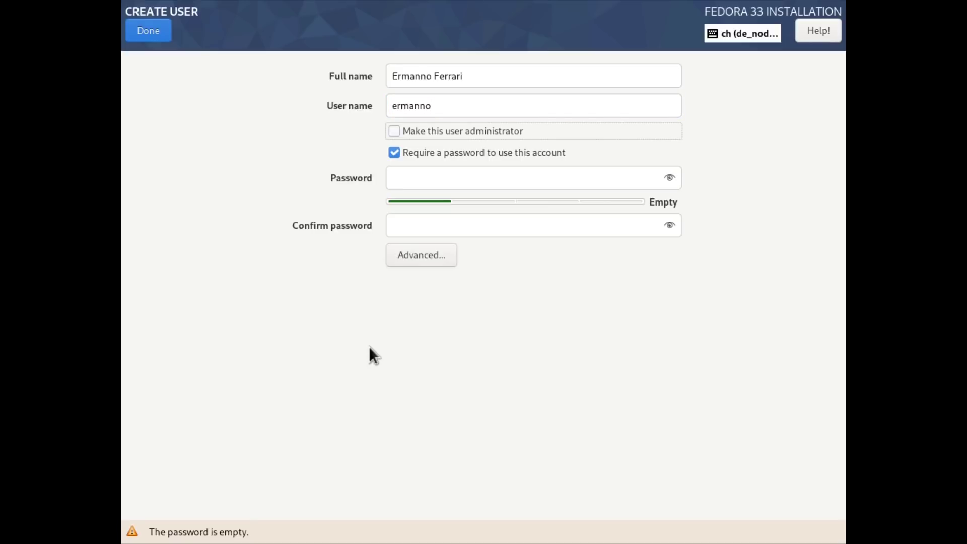
pyautogui.press('space')
pyautogui.press('Tab')
pyautogui.press('Tab')
pyautogui.write('a********')
pyautogui.press('Tab')
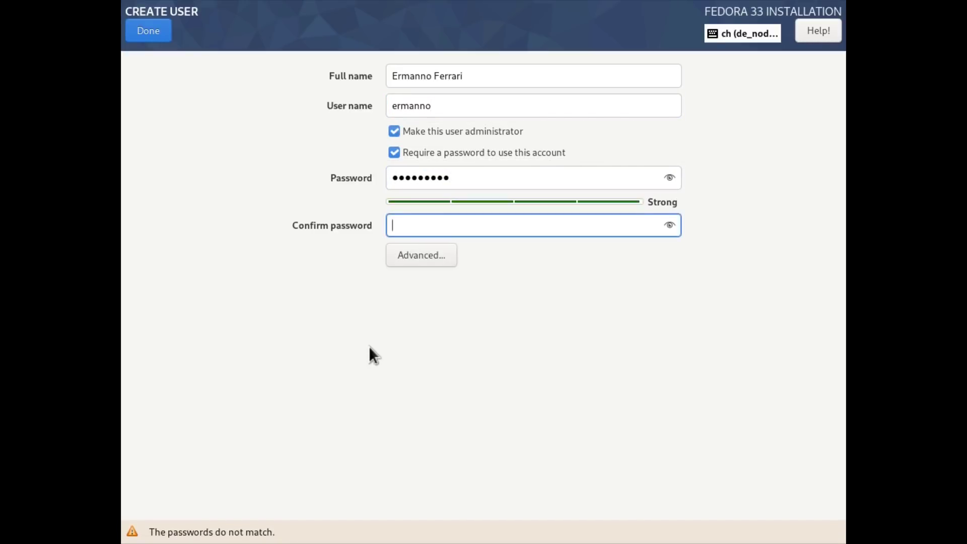
pyautogui.write('*********')
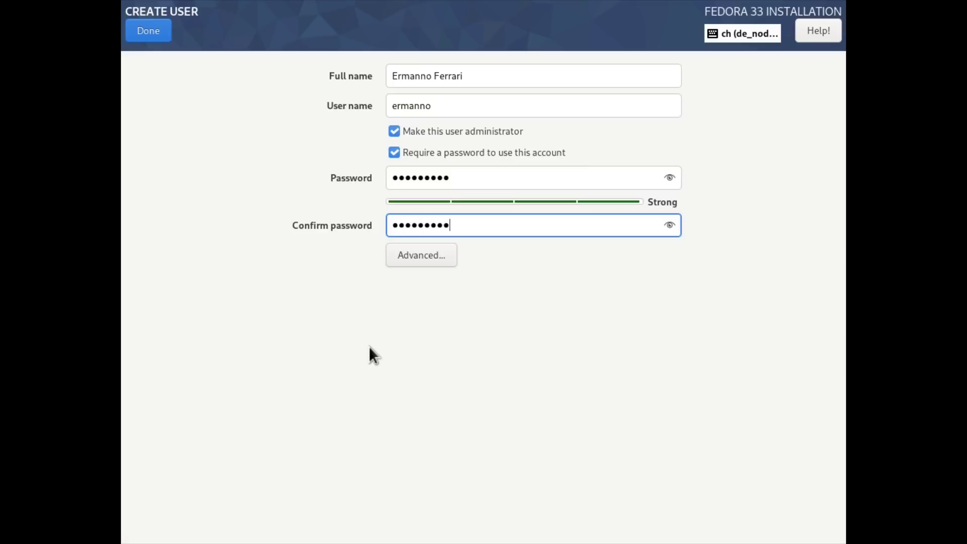
pyautogui.click(147, 33)
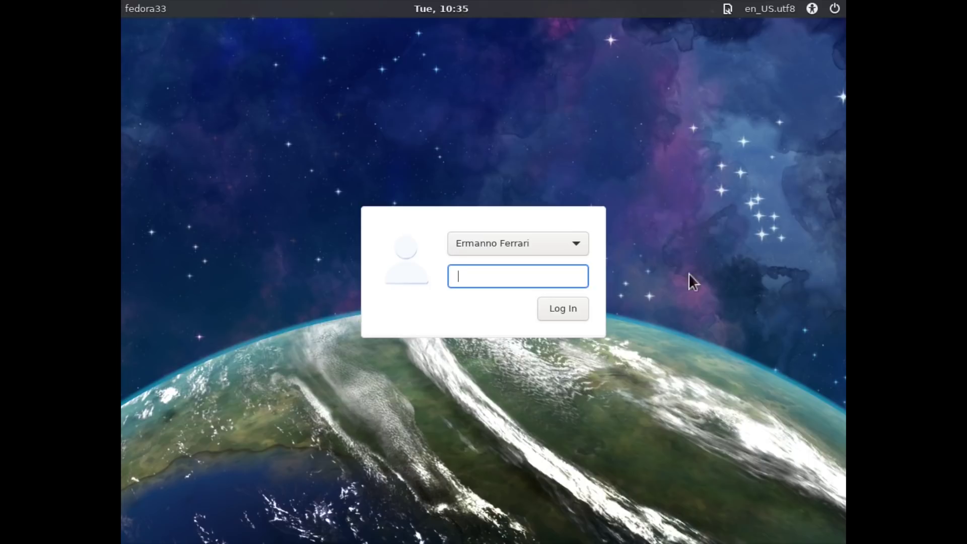
# - Choose the i3 session and log in with the new user's password
pyautogui.click(728, 9)
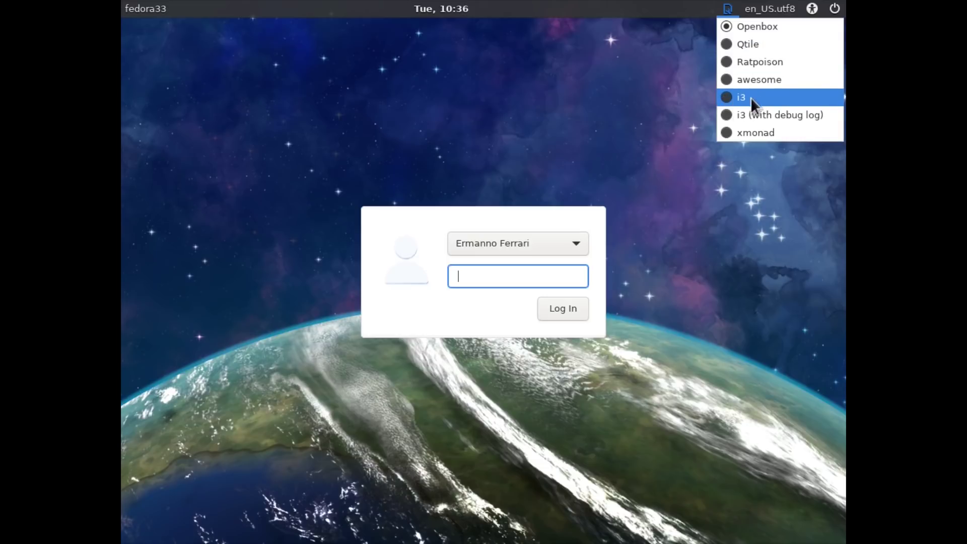
pyautogui.click(726, 97)
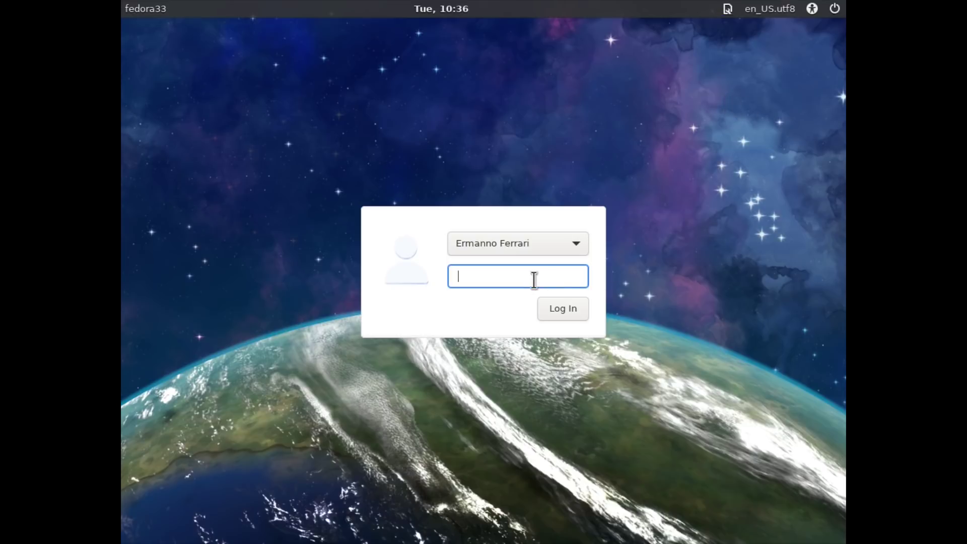
pyautogui.write('**********')
pyautogui.press('Return')
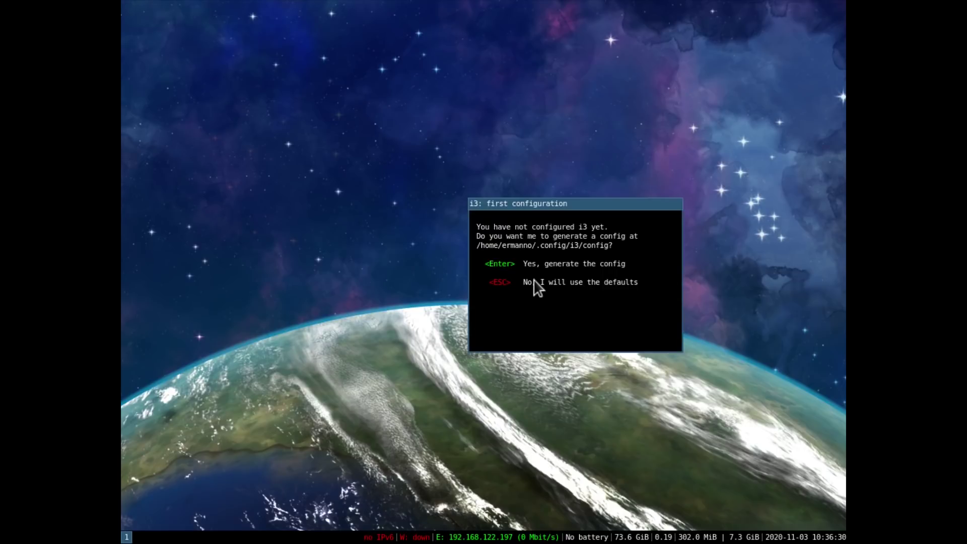
# - Write the default i3 config with Win as modifier, then install terminator with sudo dnf
pyautogui.press('Return')
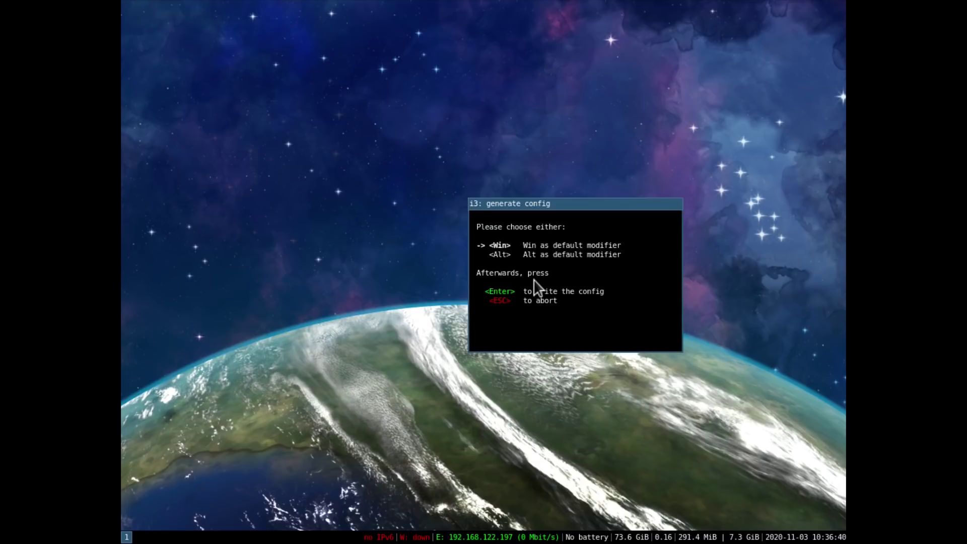
pyautogui.press('Return')
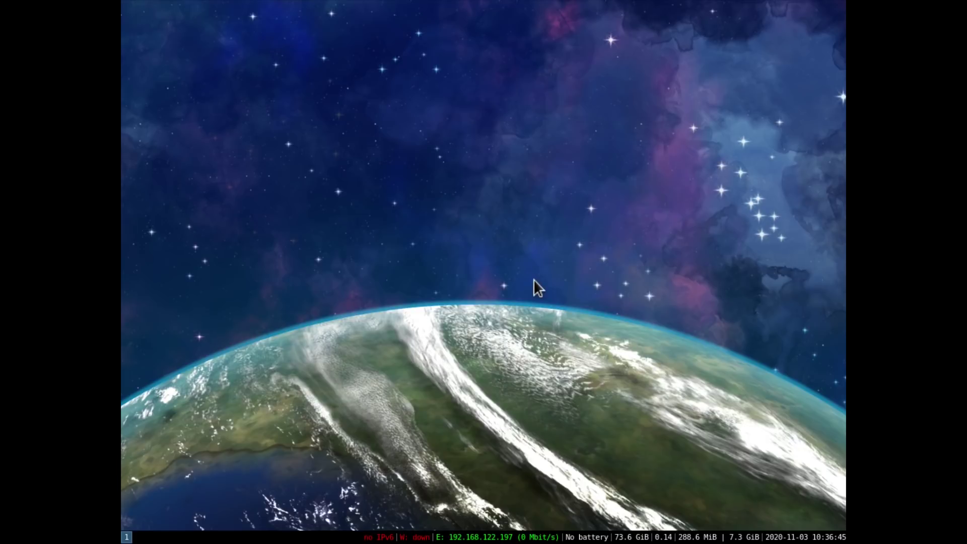
pyautogui.press('super+Return')
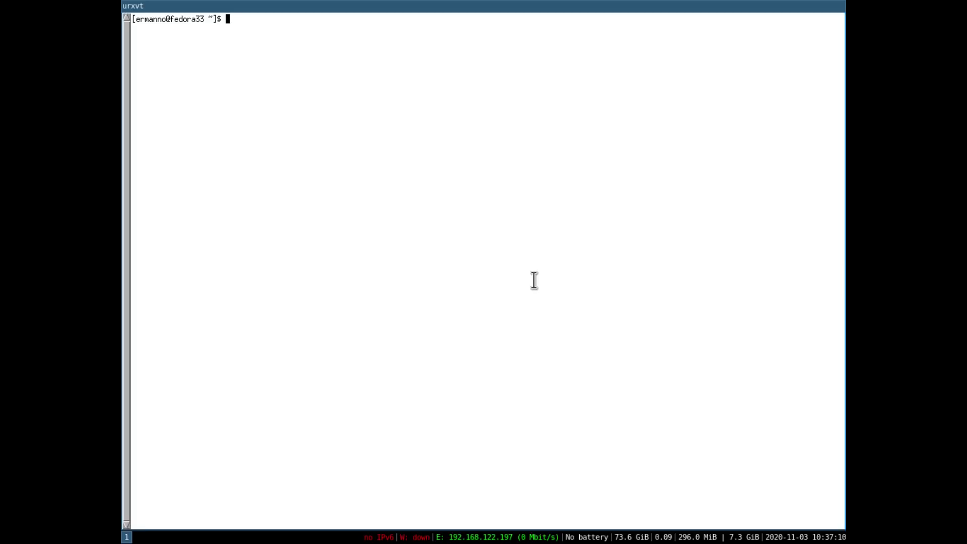
pyautogui.write('sudo dnf install terminator')
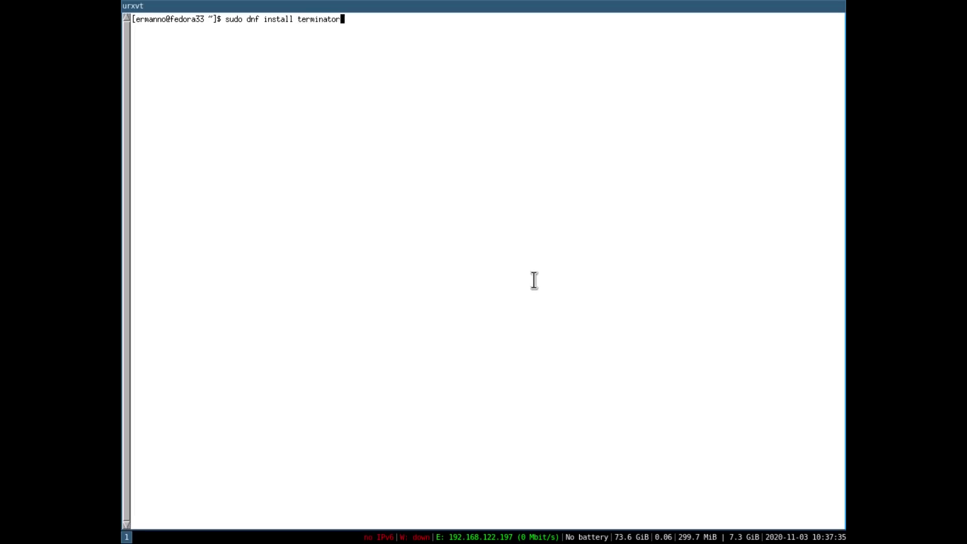
pyautogui.press('Return')
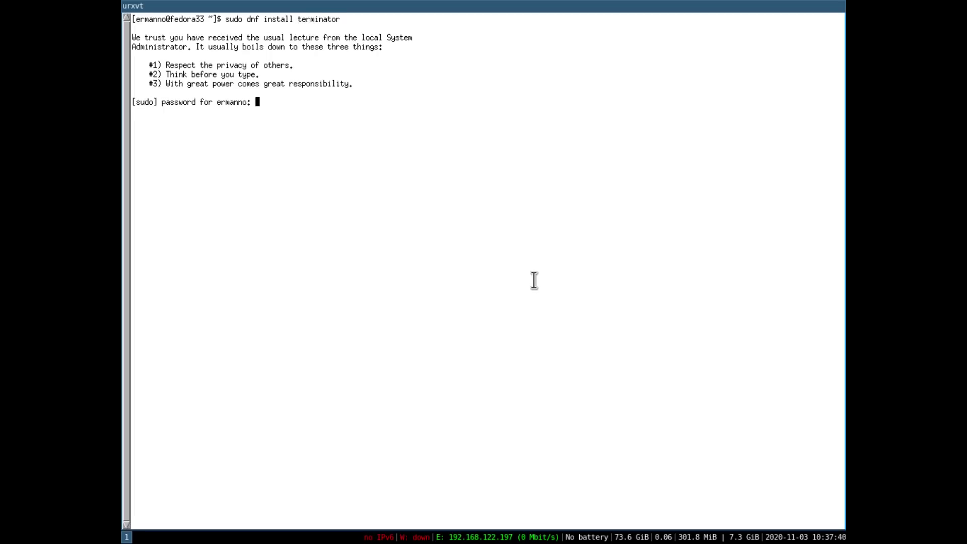
pyautogui.press('Return')
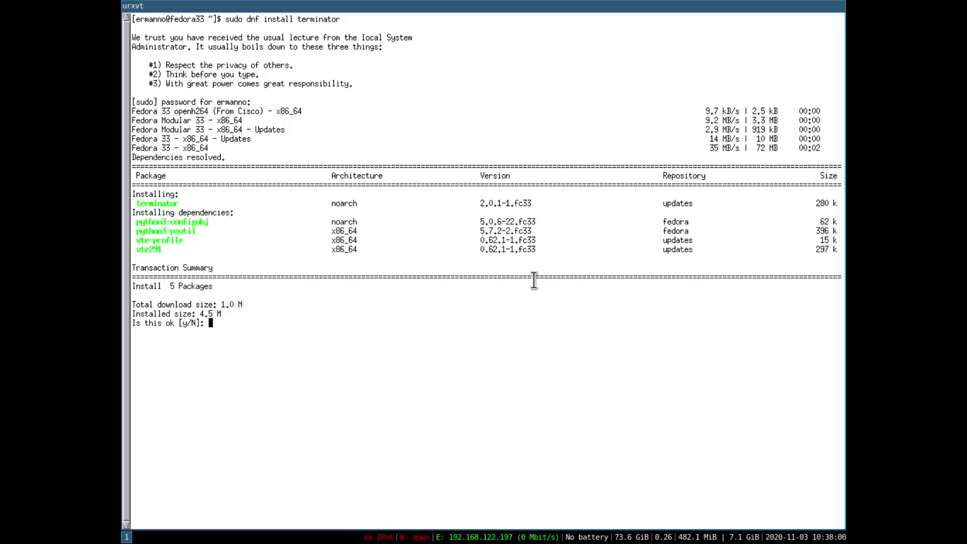
pyautogui.write('y')
pyautogui.press('Return')
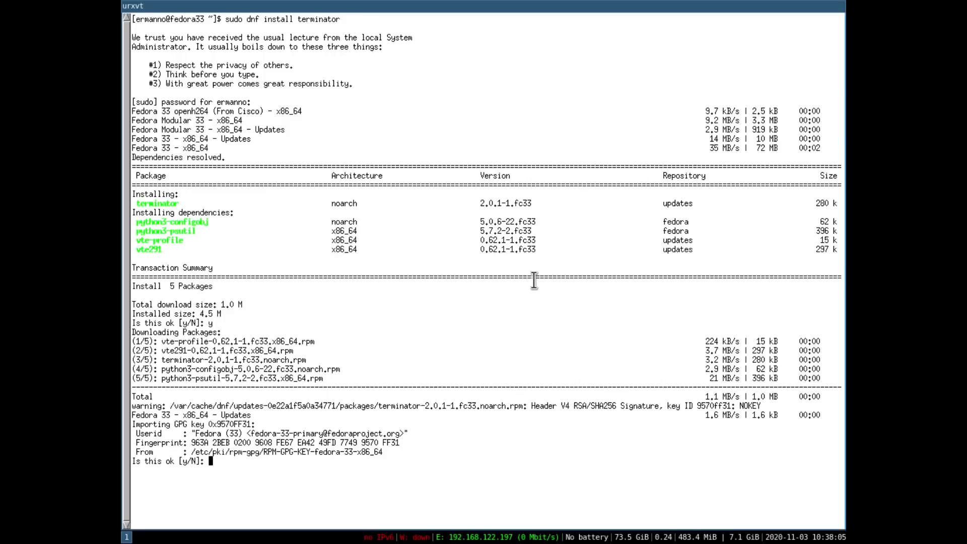
pyautogui.write('y')
pyautogui.press('Return')
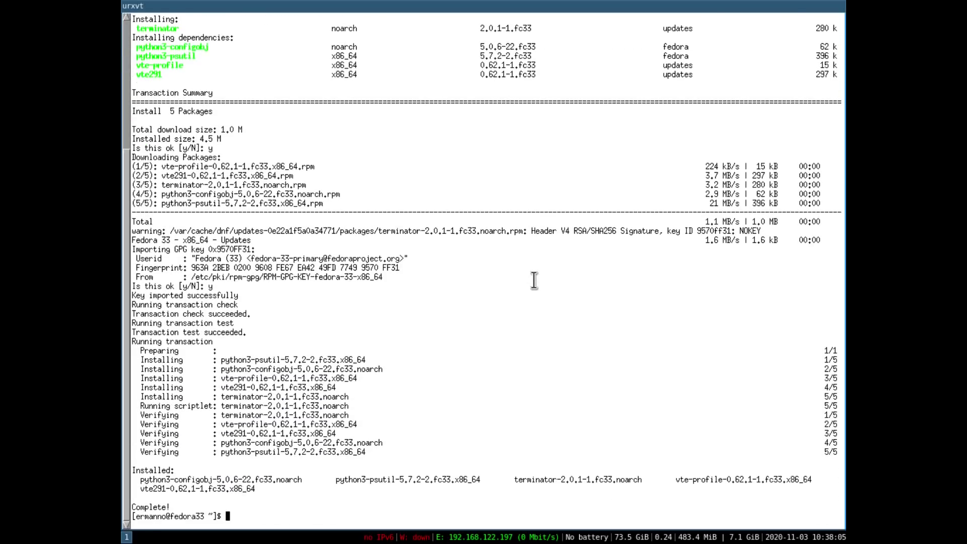
pyautogui.hotkey('ctrl', 'l')
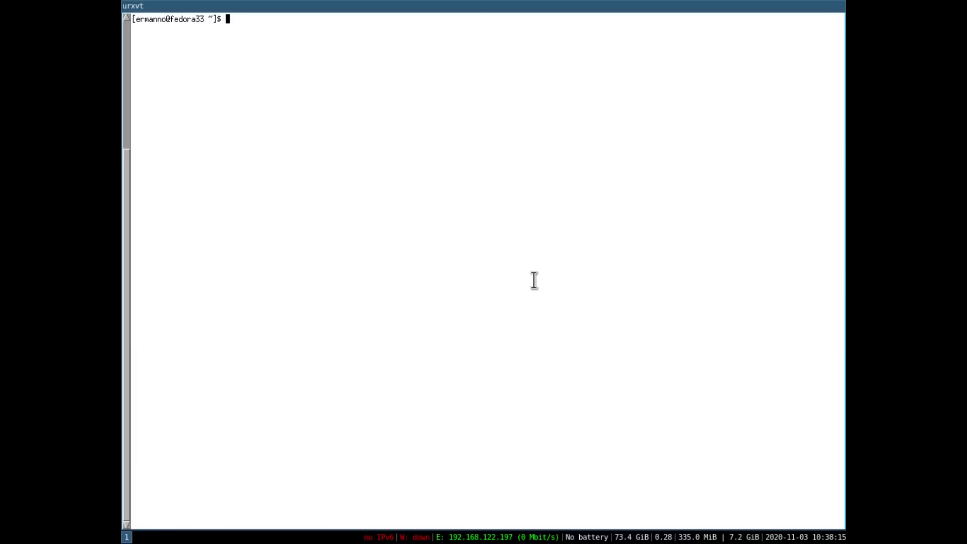
# - Open .config/i3/config in nano
pyautogui.write('nano')
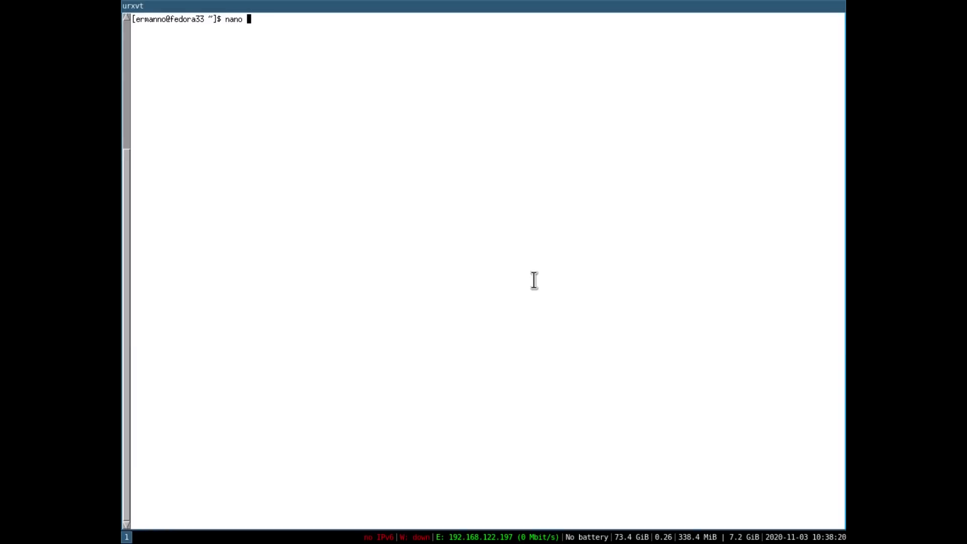
pyautogui.write('.config/i3/c')
pyautogui.press('Tab')
pyautogui.press('Return')
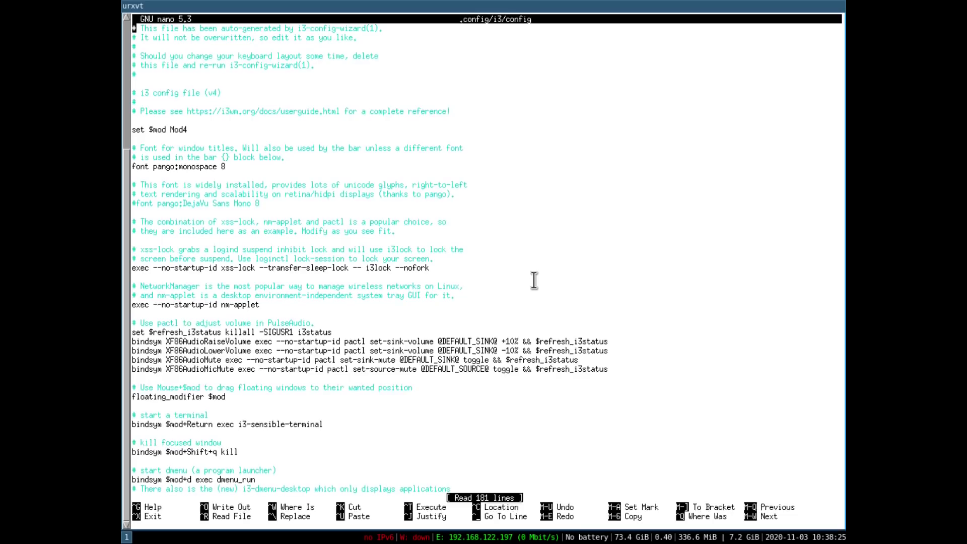
# - Change the $mod+Return binding from i3-sensible-terminal to terminator, save, and exit nano
pyautogui.hotkey('ctrl', 'w')
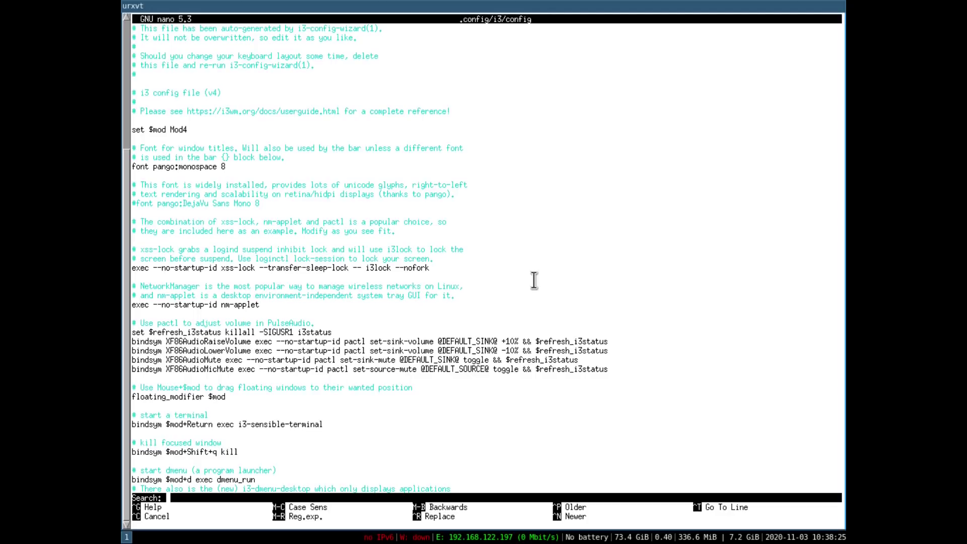
pyautogui.write('terminal')
pyautogui.press('Return')
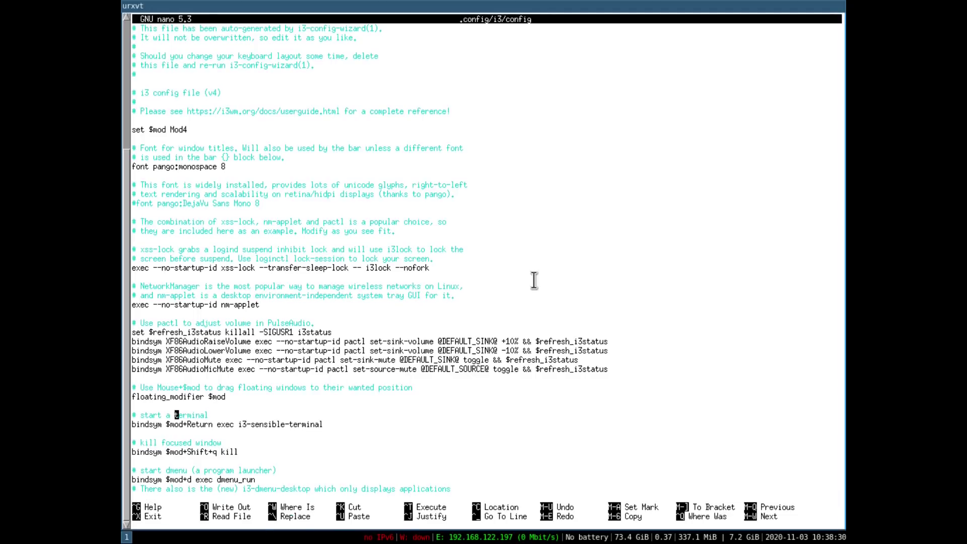
pyautogui.press('Down')
pyautogui.press('Right')
pyautogui.press('Right')
pyautogui.press('Right')
pyautogui.press('Right')
pyautogui.press('Right')
pyautogui.press('Right')
pyautogui.press('Right')
pyautogui.press('Right')
pyautogui.press('Right')
pyautogui.press('Right')
pyautogui.press('Right')
pyautogui.press('Right')
pyautogui.press('Right')
pyautogui.press('Right')
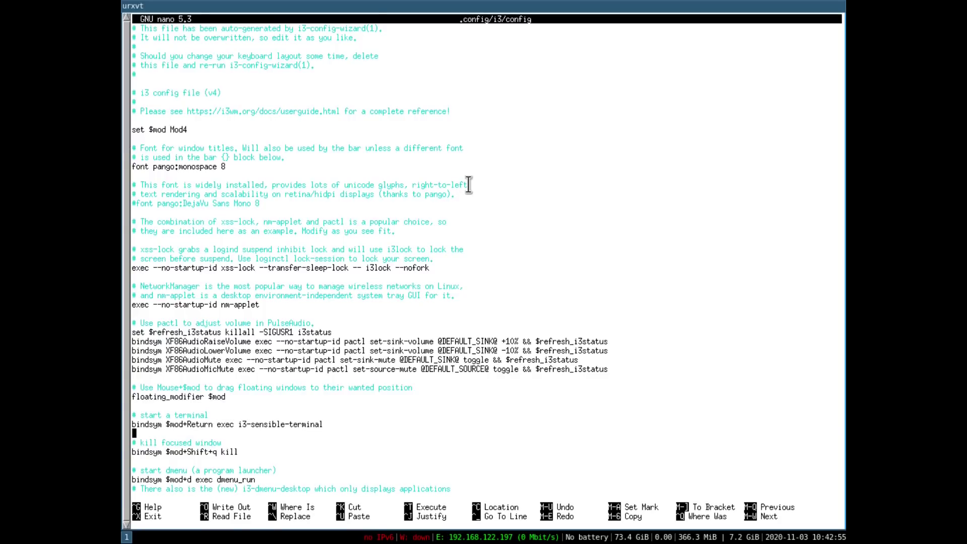
pyautogui.press('Right')
pyautogui.press('Right')
pyautogui.press('Right')
pyautogui.press('Right')
pyautogui.press('Right')
pyautogui.press('Right')
pyautogui.press('Right')
pyautogui.press('Right')
pyautogui.press('Right')
pyautogui.press('Right')
pyautogui.press('Right')
pyautogui.press('Right')
pyautogui.press('Right')
pyautogui.press('Right')
pyautogui.write('terminator')
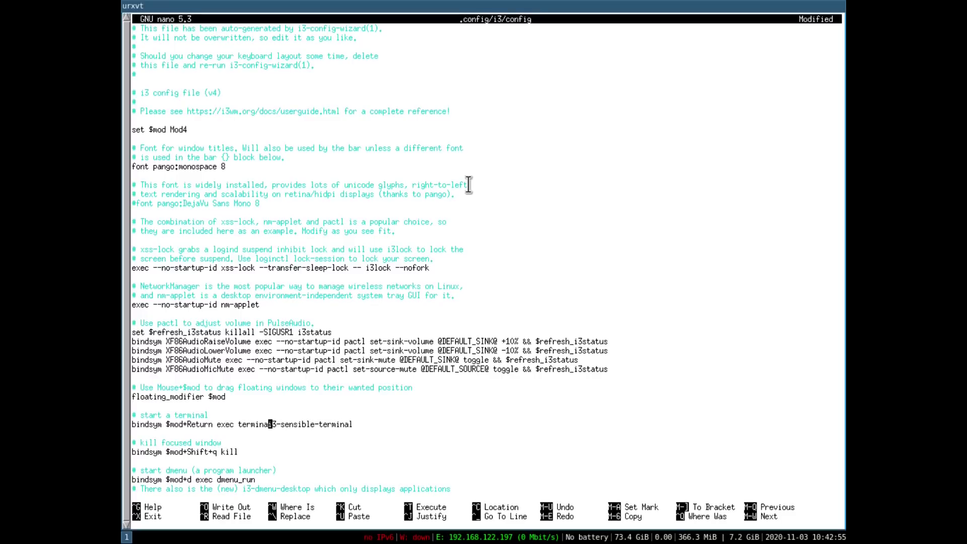
pyautogui.press('Delete')
pyautogui.press('Delete')
pyautogui.press('Delete')
pyautogui.press('Delete')
pyautogui.press('Delete')
pyautogui.press('Delete')
pyautogui.press('Delete')
pyautogui.hotkey('ctrl', 'o')
pyautogui.press('Return')
pyautogui.hotkey('ctrl', 'x')
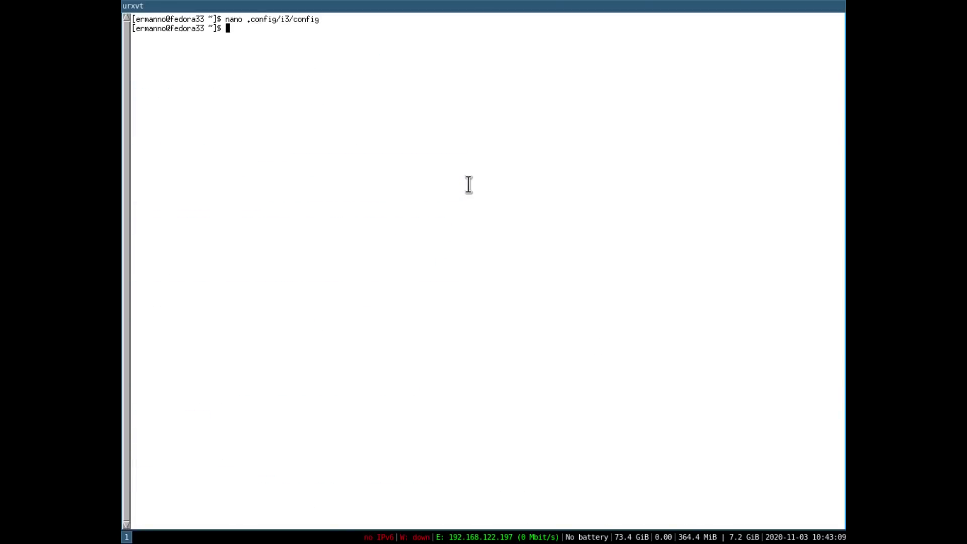
# - Reopen a terminal as Terminator and list the available resolutions with xrandr
pyautogui.press('super+shift+q')
pyautogui.press('super+Return')
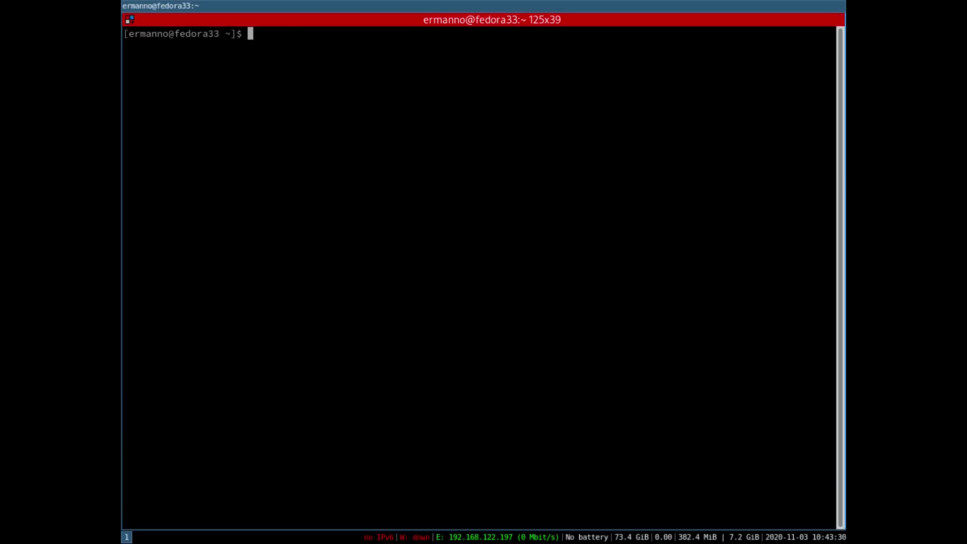
pyautogui.write('xrandr')
pyautogui.press('Return')
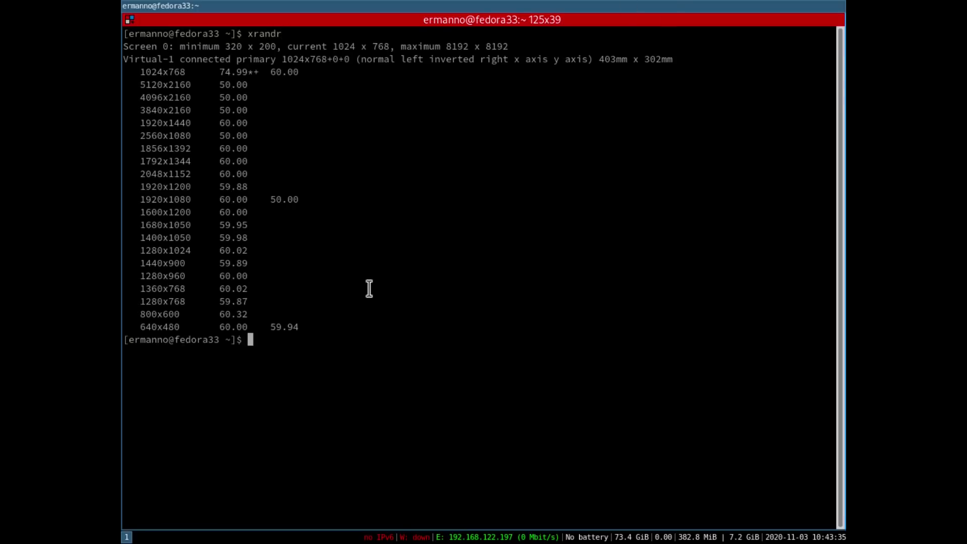
# - Switch Virtual-1 to 1920x1080, enlarge the terminal font and clear the screen
pyautogui.write('xrandr --out')
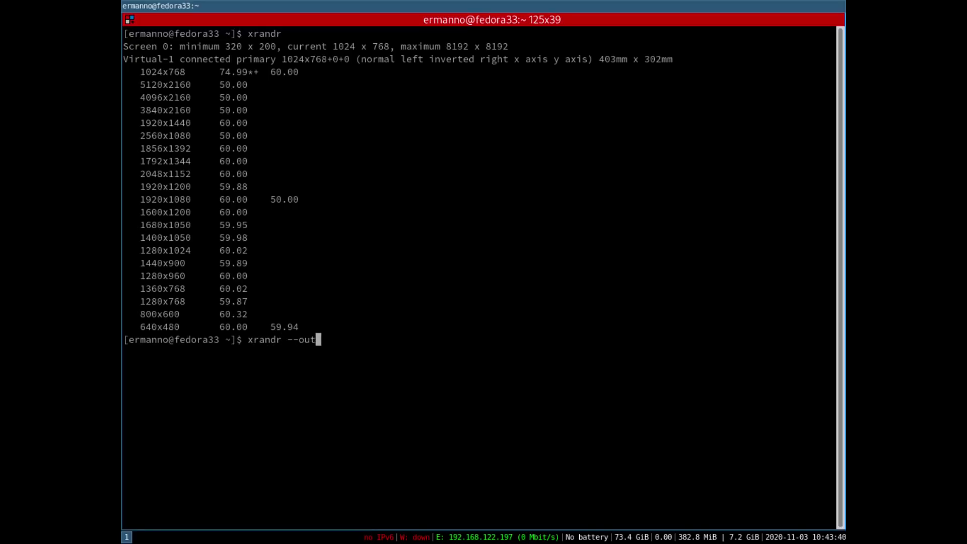
pyautogui.write('put Viurtual')
pyautogui.press('Left')
pyautogui.press('Left')
pyautogui.press('Left')
pyautogui.press('Left')
pyautogui.press('Left')
pyautogui.press('Left')
pyautogui.press('BackSpace')
pyautogui.press('End')
pyautogui.write('-1 --m')
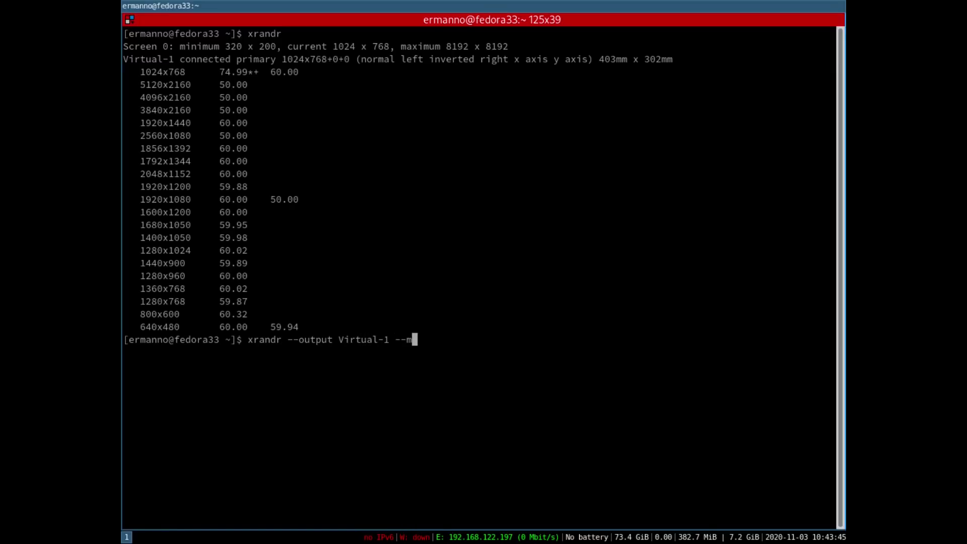
pyautogui.write('ode 1920x1080')
pyautogui.press('Return')
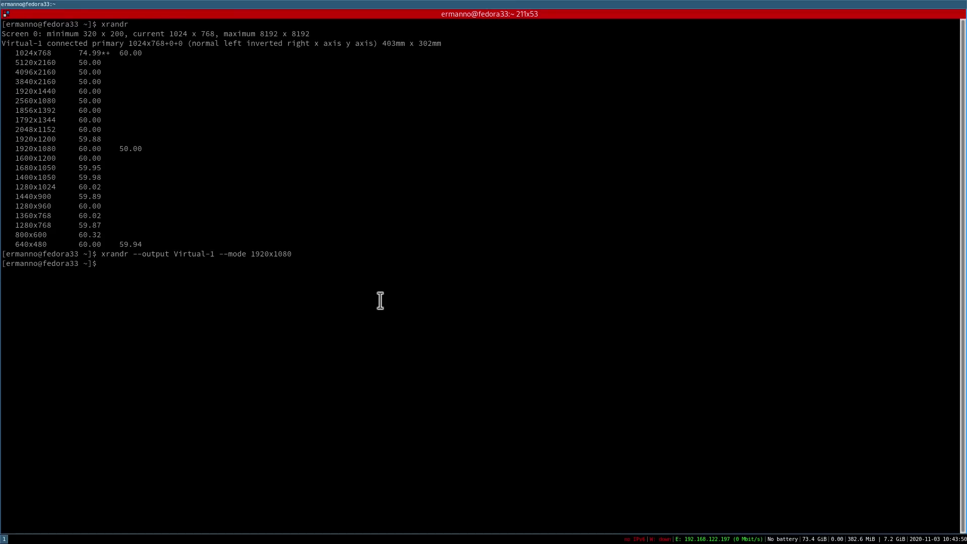
pyautogui.hotkey('ctrl', '+')
pyautogui.hotkey('ctrl', 'l')
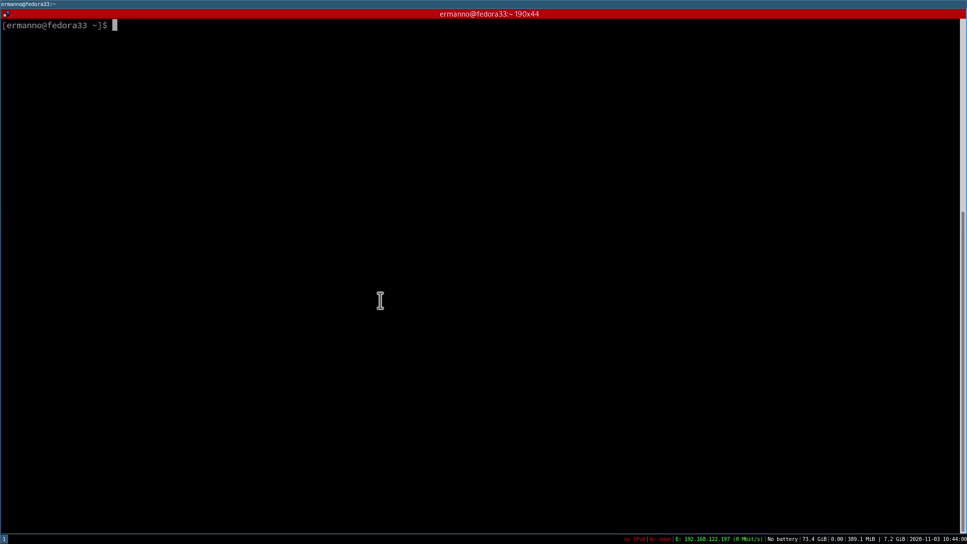
# - Give Terminator's default profile a transparent background with 0.85 shade and close Preferences
pyautogui.rightClick(348, 162)
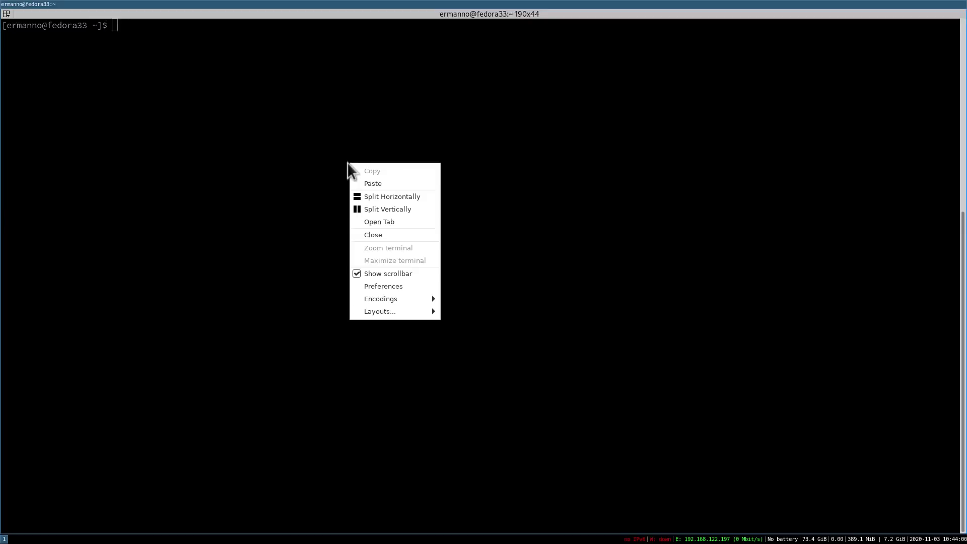
pyautogui.click(364, 285)
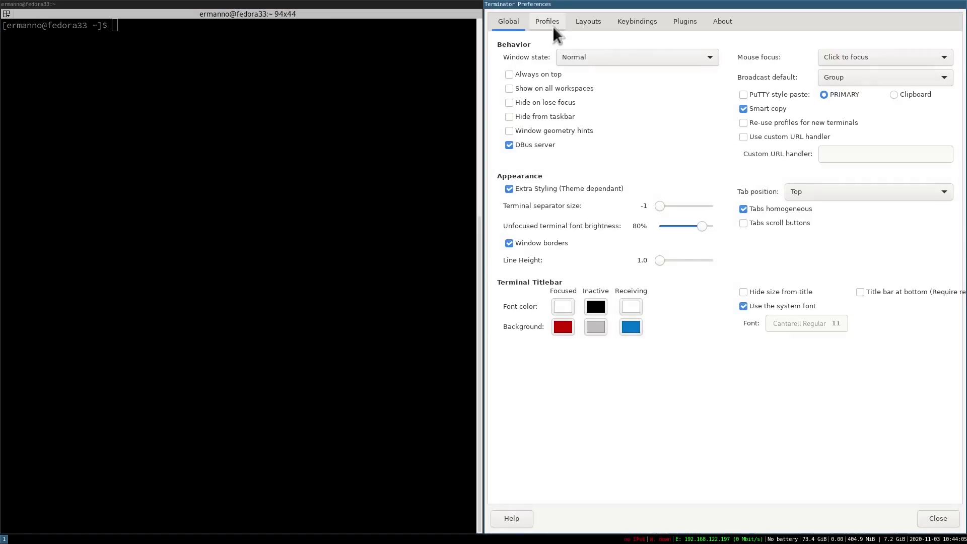
pyautogui.click(553, 29)
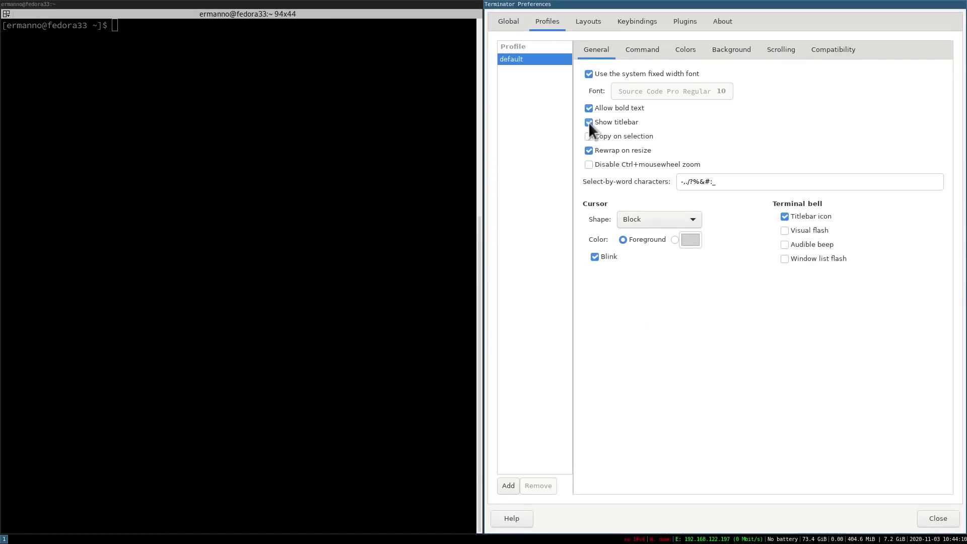
pyautogui.click(683, 50)
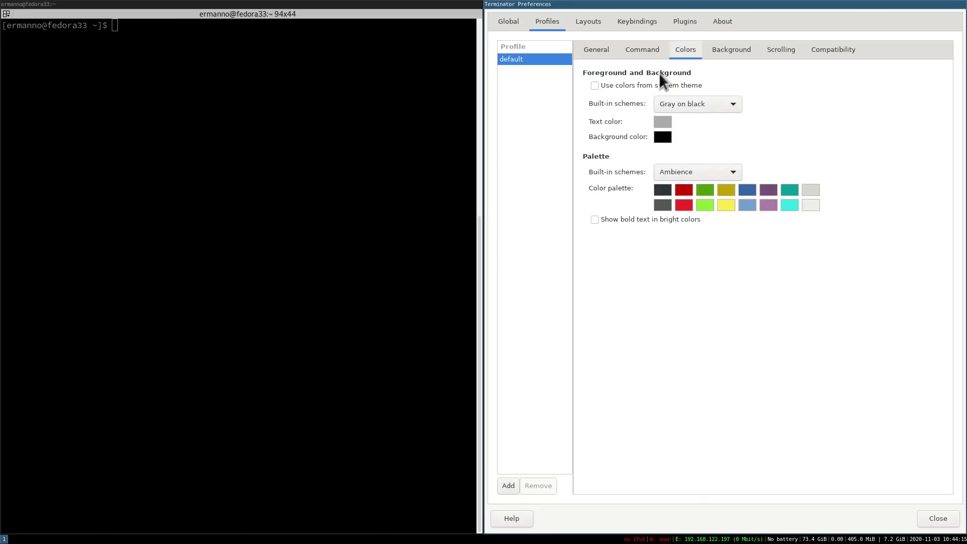
pyautogui.click(724, 47)
pyautogui.click(589, 88)
pyautogui.click(859, 121)
pyautogui.click(937, 519)
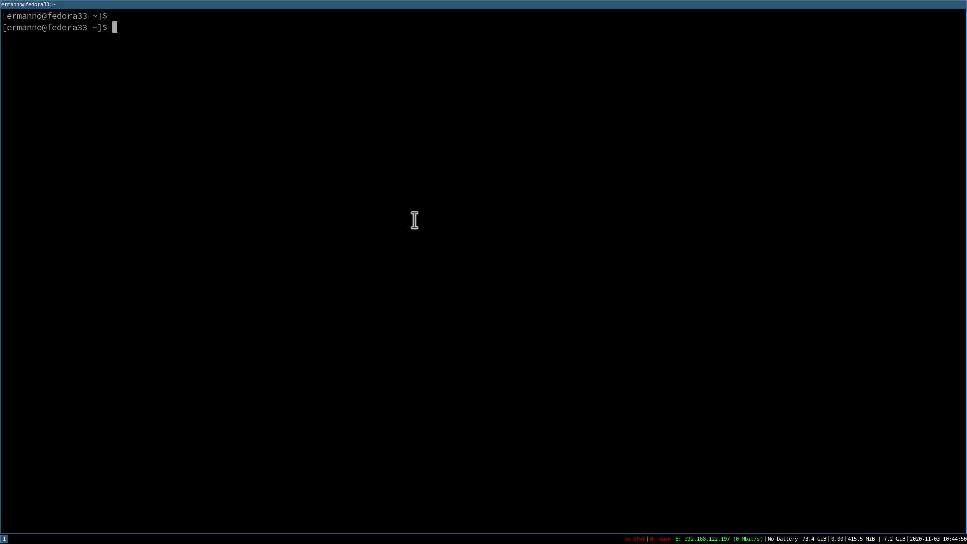
# - Replace the terminal with a fresh one and enlarge its text
pyautogui.hotkey('ctrl', 'd')
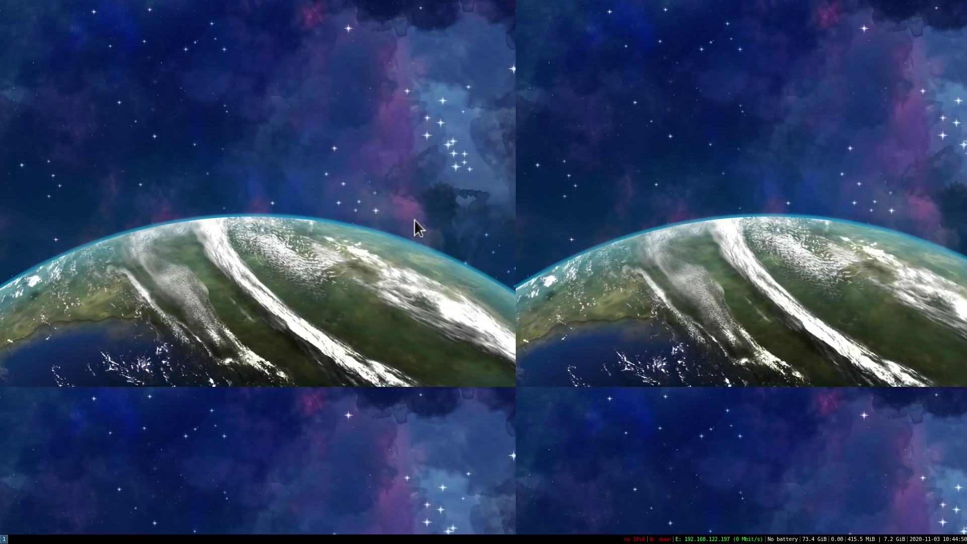
pyautogui.press('super+Return')
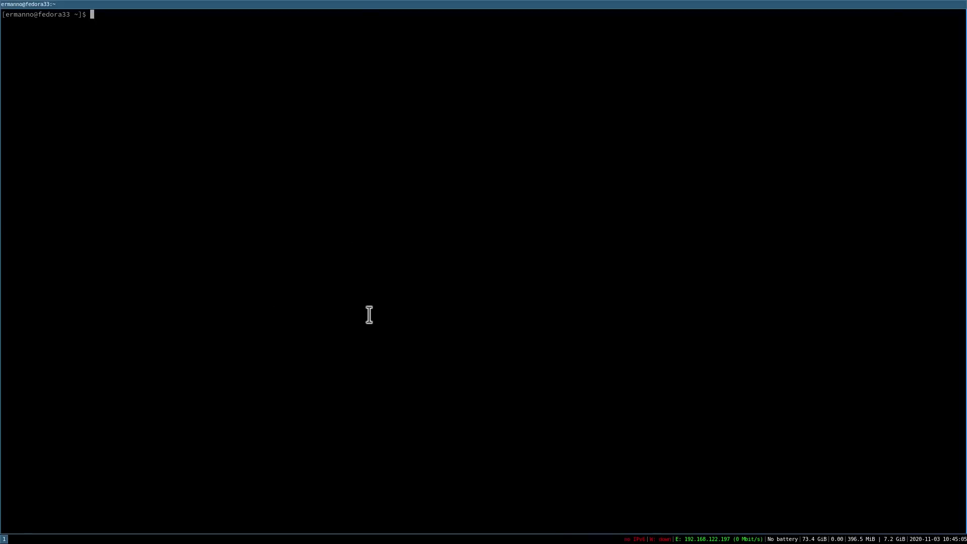
pyautogui.hotkey('ctrl', '+')
pyautogui.hotkey('ctrl', '+')
pyautogui.hotkey('ctrl', '+')
pyautogui.hotkey('ctrl', '+')
pyautogui.hotkey('ctrl', '+')
pyautogui.hotkey('ctrl', '+')
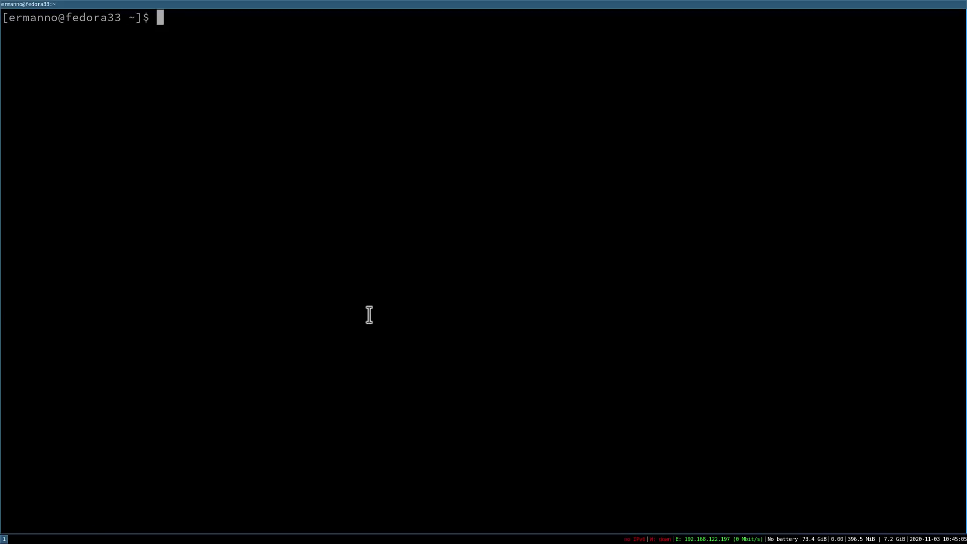
# - Install nitrogen with sudo dnf install nitrogen, entering the password and confirming with y
pyautogui.write('sudso')
pyautogui.press('BackSpace')
pyautogui.press('BackSpace')
pyautogui.press('BackSpace')
pyautogui.write('o dnf ins')
pyautogui.write('r')
pyautogui.press('BackSpace')
pyautogui.write('tall nitrogen')
pyautogui.press('Return')
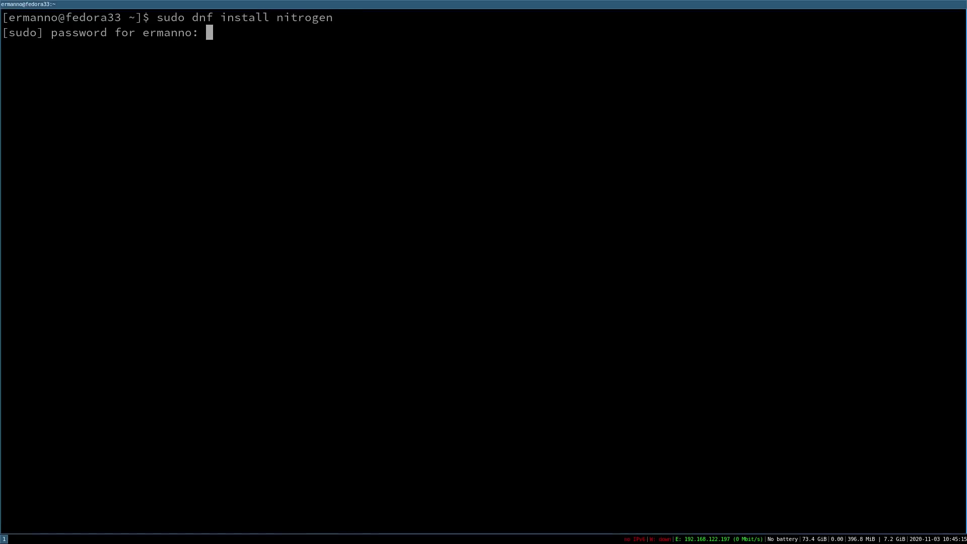
pyautogui.press('Return')
pyautogui.write('y')
pyautogui.press('Return')
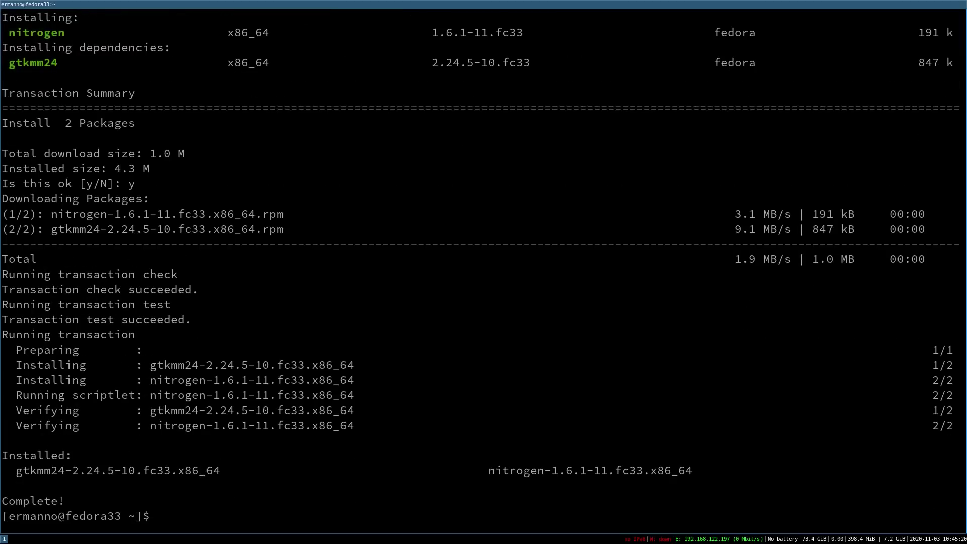
# - Install firefox with sudo dnf install firefox, confirming with y, then clear the screen
pyautogui.hotkey('ctrl', 'l')
pyautogui.press('Up')
pyautogui.press('BackSpace')
pyautogui.press('BackSpace')
pyautogui.press('BackSpace')
pyautogui.press('BackSpace')
pyautogui.press('BackSpace')
pyautogui.press('BackSpace')
pyautogui.press('BackSpace')
pyautogui.press('BackSpace')
pyautogui.write('firefox')
pyautogui.press('Return')
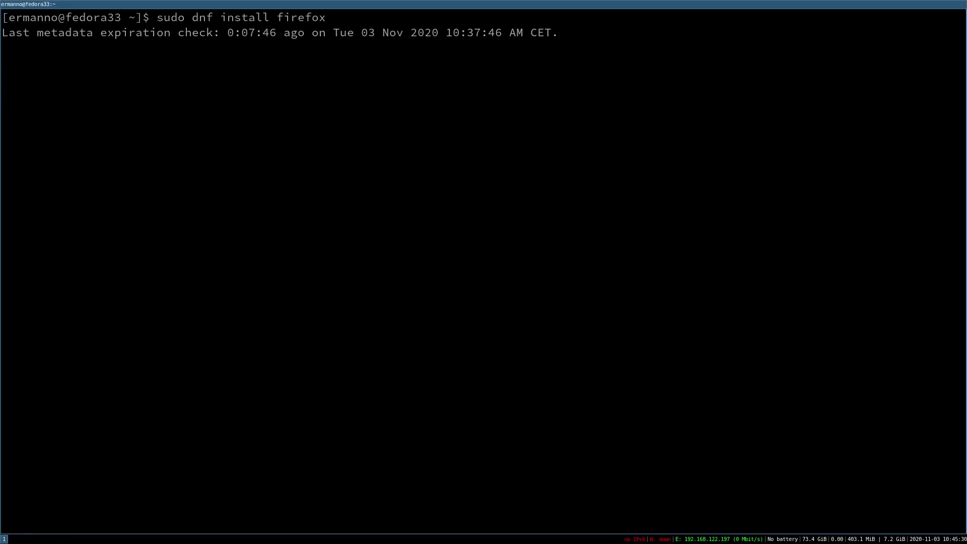
pyautogui.write('y')
pyautogui.press('Return')
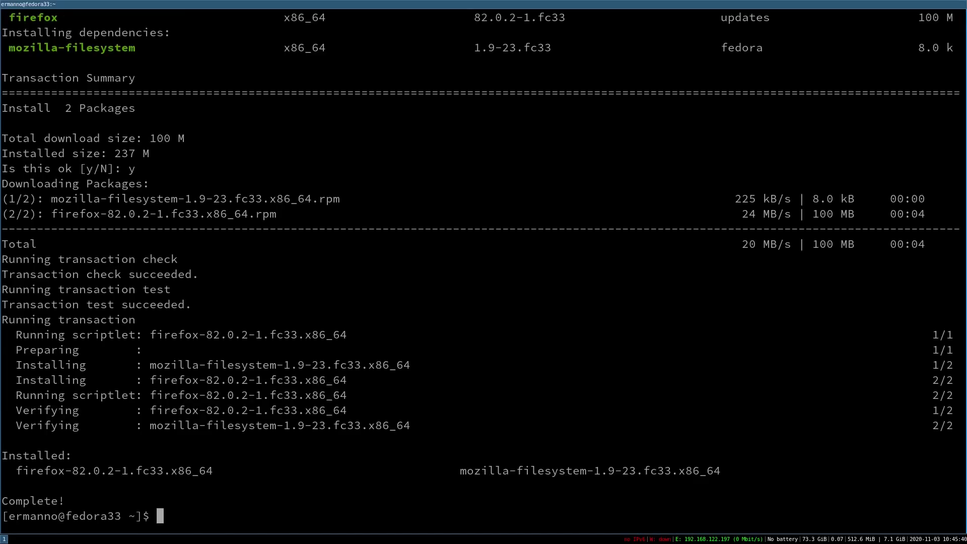
pyautogui.hotkey('ctrl', 'l')
# - Launch Firefox from dmenu and search the web for 'wallpaper japan'
pyautogui.press('super+d')
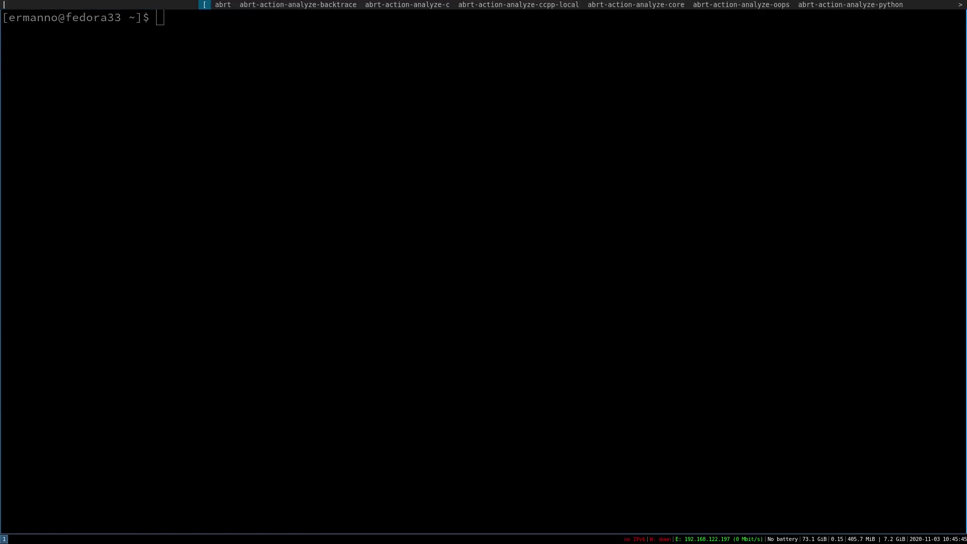
pyautogui.write('fire')
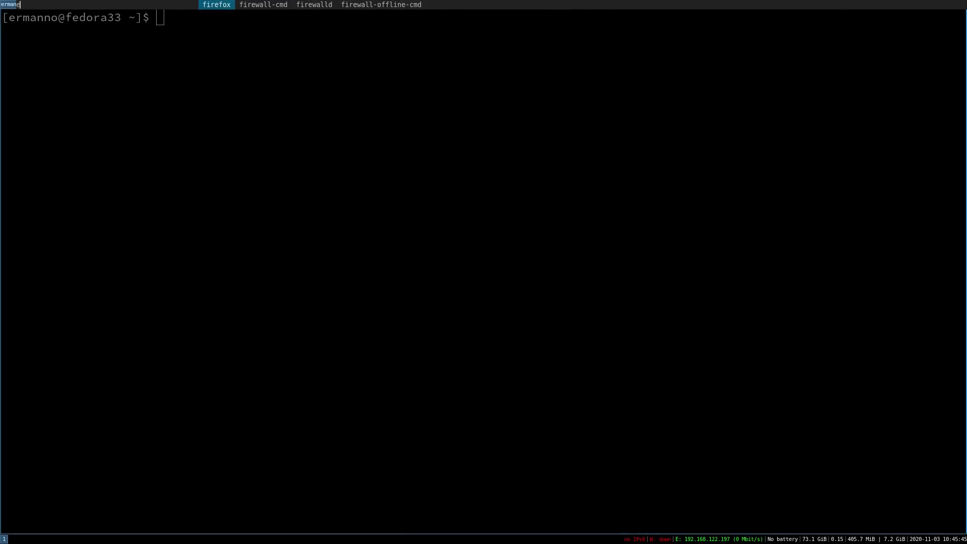
pyautogui.press('Return')
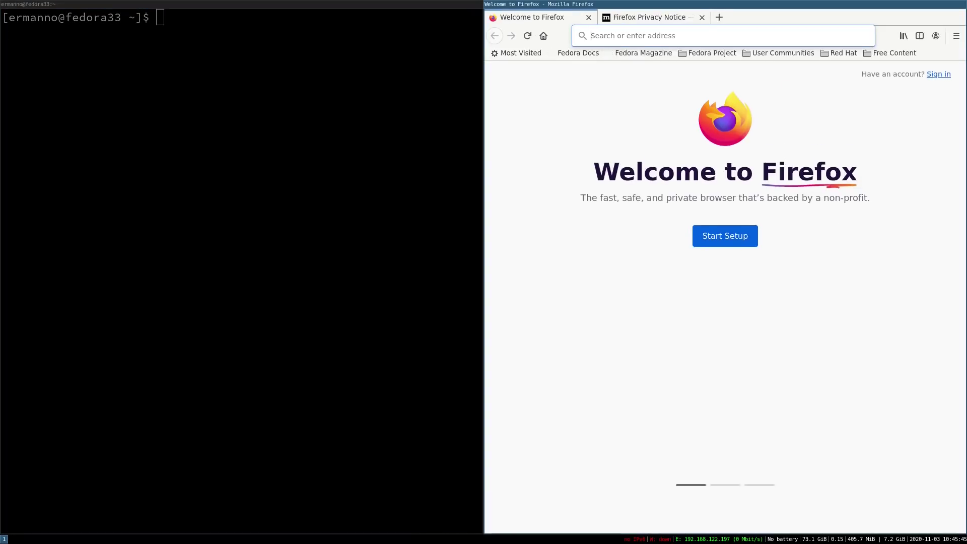
pyautogui.click(610, 35)
pyautogui.write('wa')
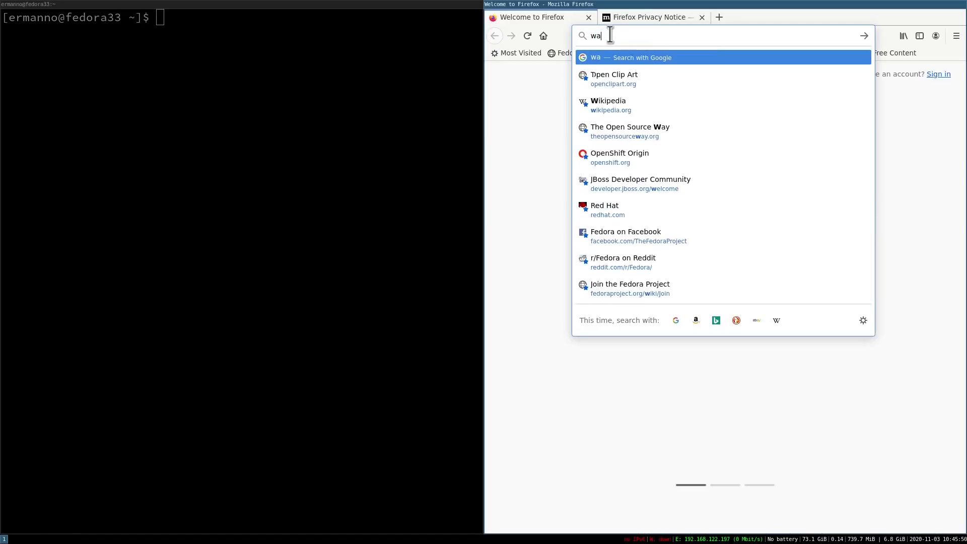
pyautogui.write('llpaper japan')
pyautogui.press('Return')
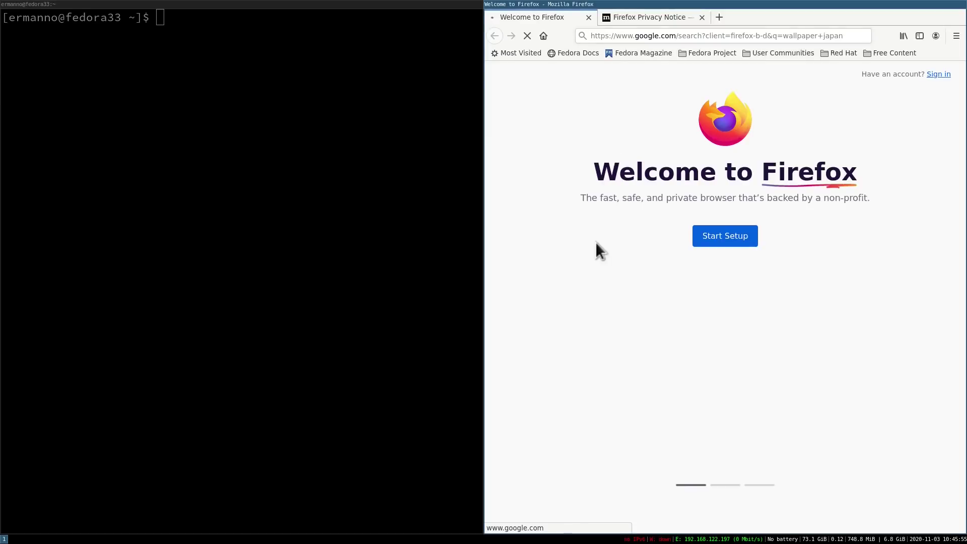
# - Accept Google's cookies, switch results to English, and open the pagoda wallpaper's source page from image results
pyautogui.hotkey('ctrl', 'd')
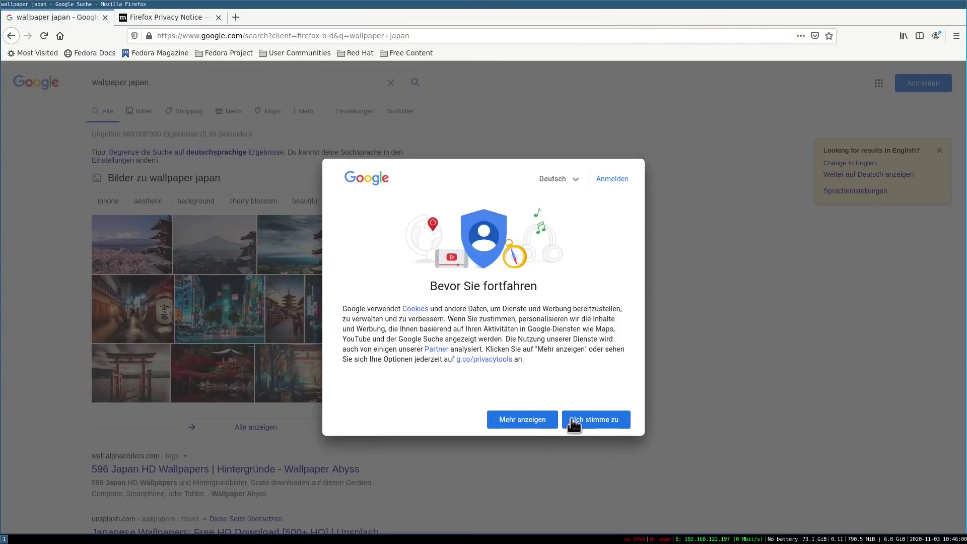
pyautogui.click(580, 421)
pyautogui.click(848, 163)
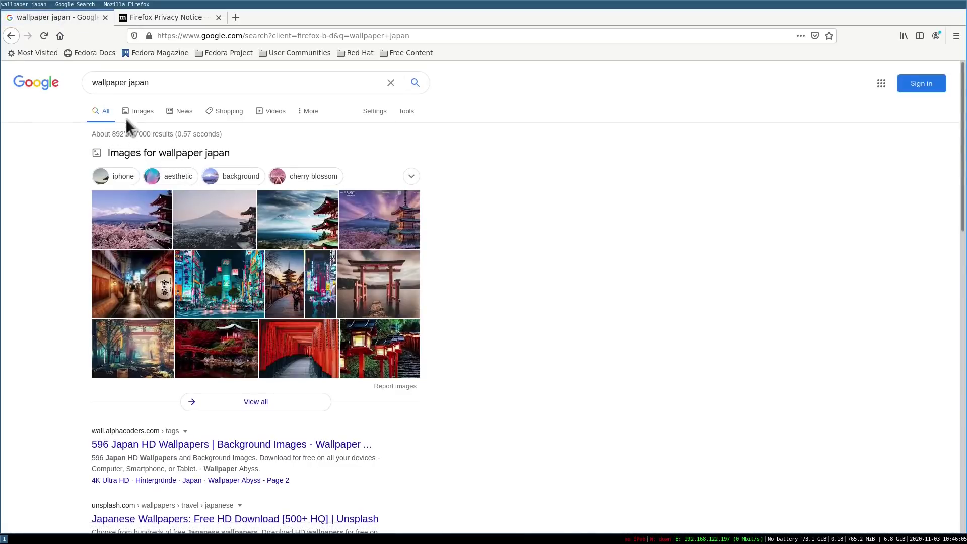
pyautogui.click(290, 230)
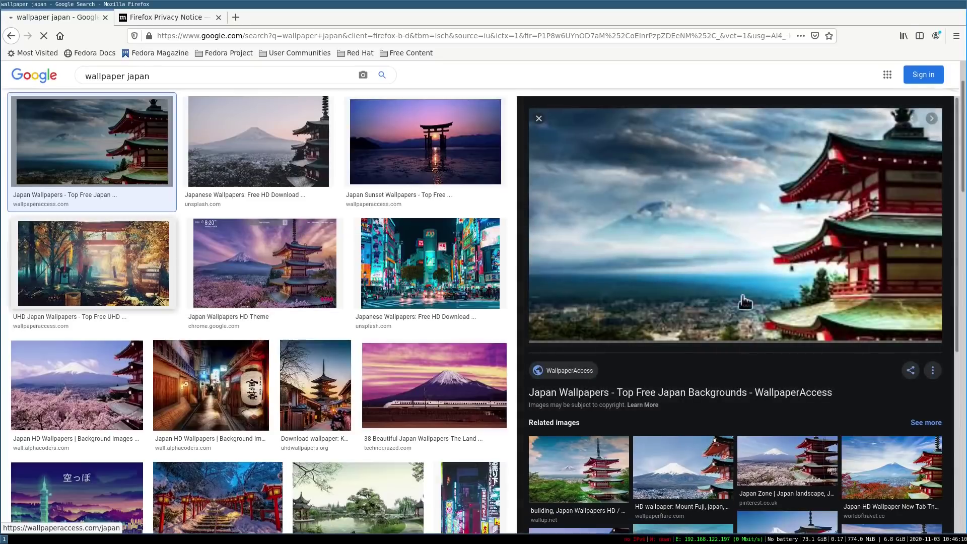
pyautogui.click(728, 246)
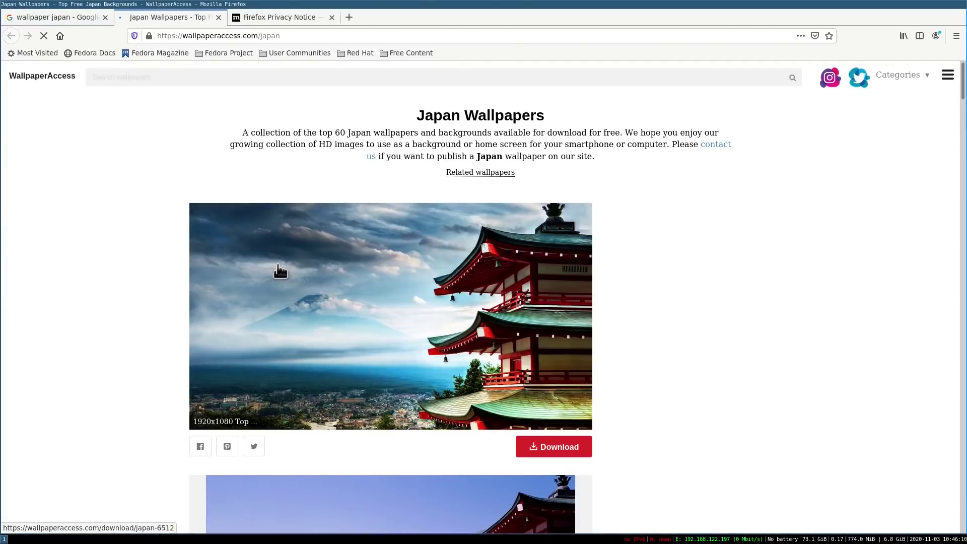
# - Save the full-resolution wallpaper as 6512.jpg, then quit Firefox, closing all tabs
pyautogui.click(524, 446)
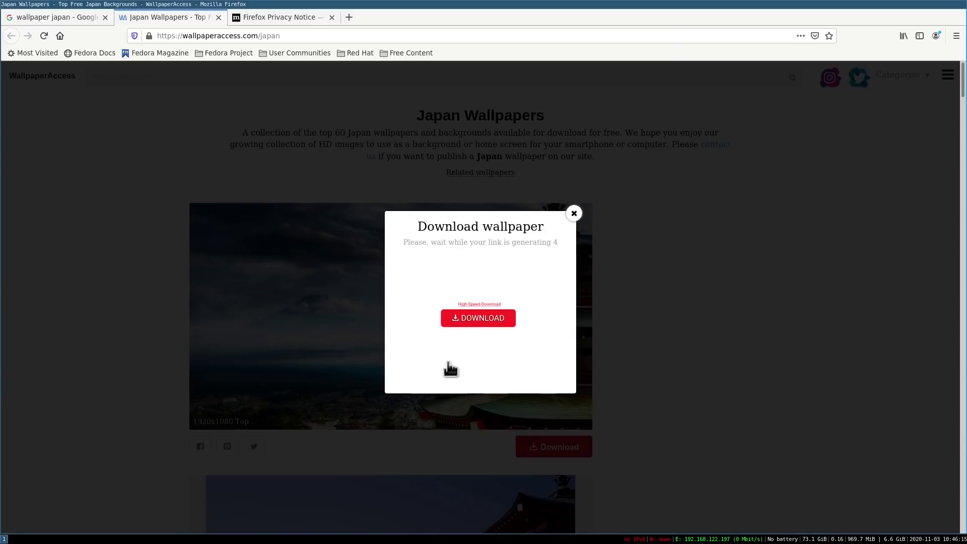
pyautogui.click(462, 391)
pyautogui.click(436, 303)
pyautogui.click(556, 328)
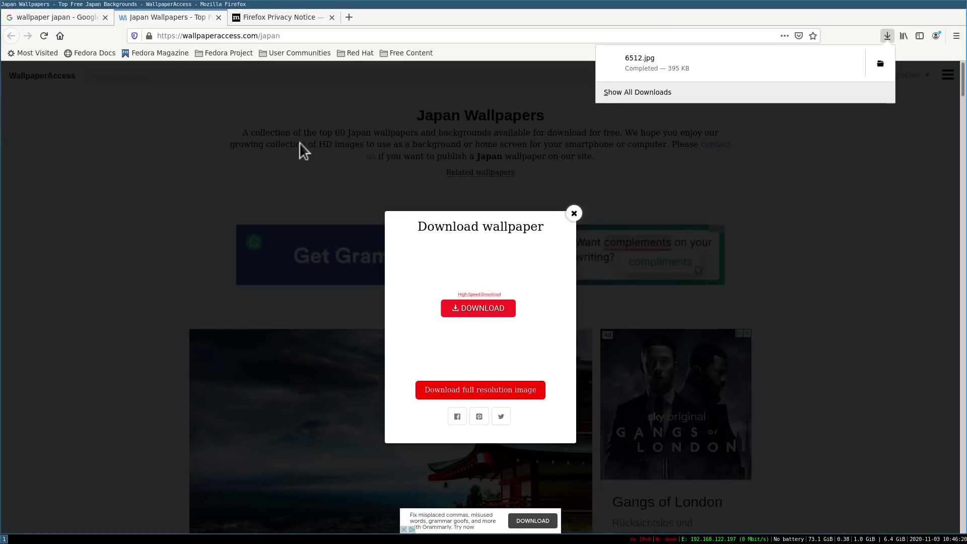
pyautogui.hotkey('ctrl', 'q')
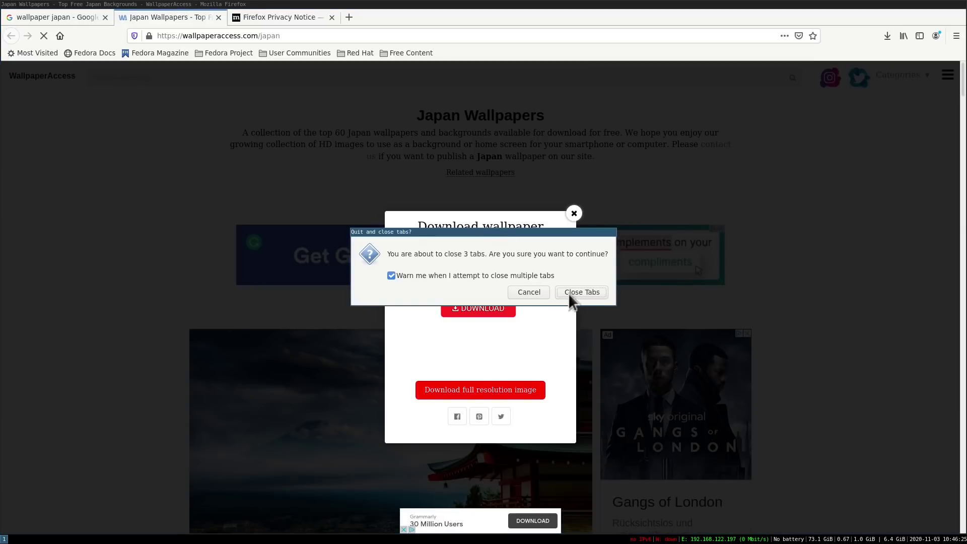
pyautogui.click(579, 293)
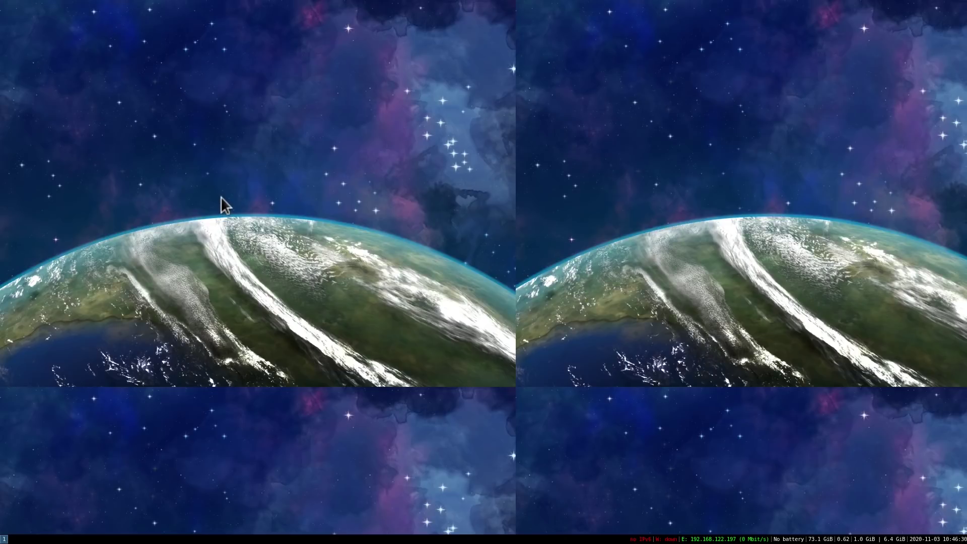
# - Launch Nitrogen from the dmenu launcher
pyautogui.press('super+d')
pyautogui.write('no')
pyautogui.press('BackSpace')
pyautogui.write('itrogen')
pyautogui.press('Return')
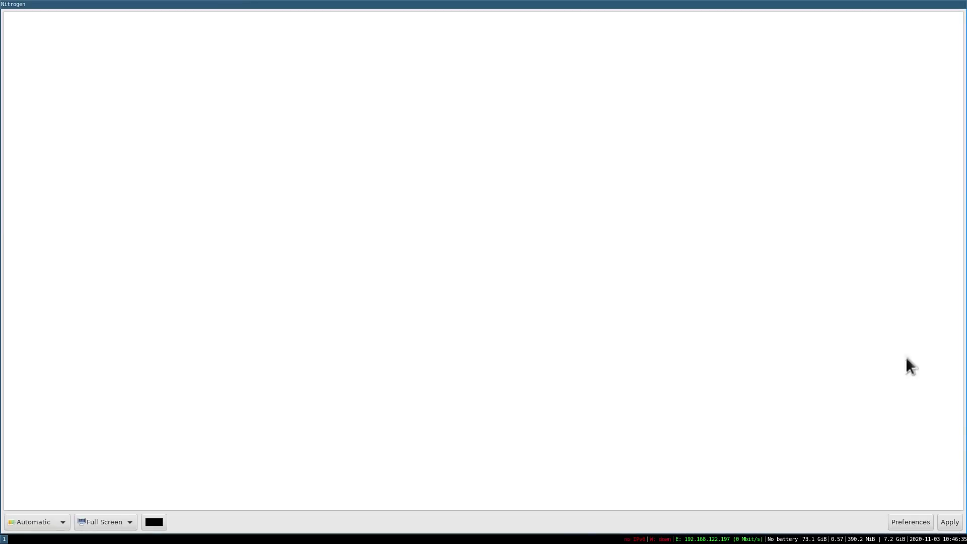
# - Add the Downloads folder as a wallpaper source in Nitrogen's preferences
pyautogui.click(894, 522)
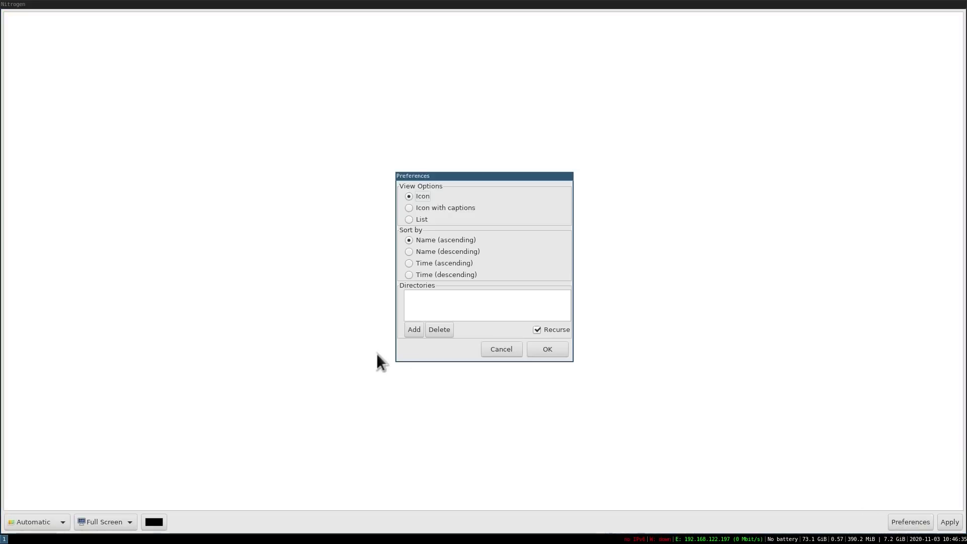
pyautogui.click(409, 332)
pyautogui.click(395, 171)
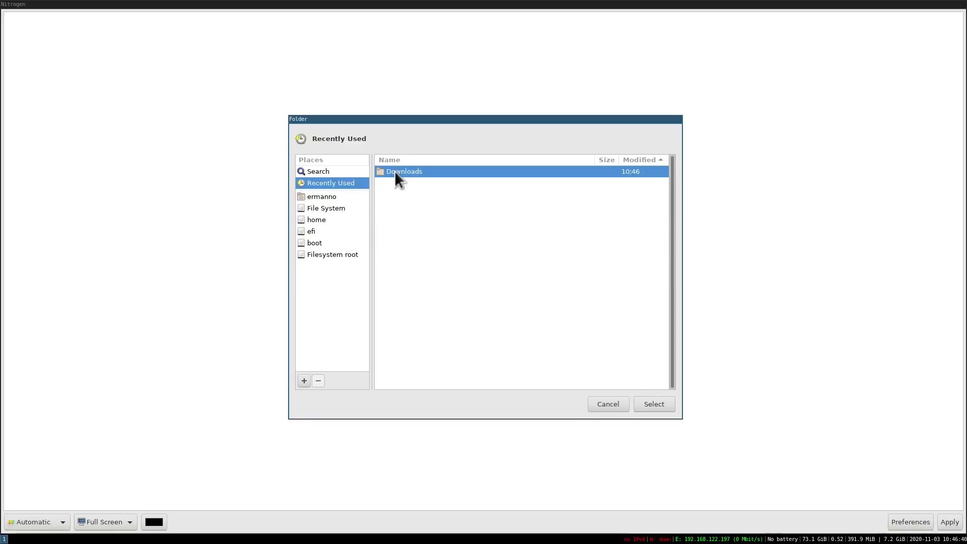
pyautogui.click(648, 402)
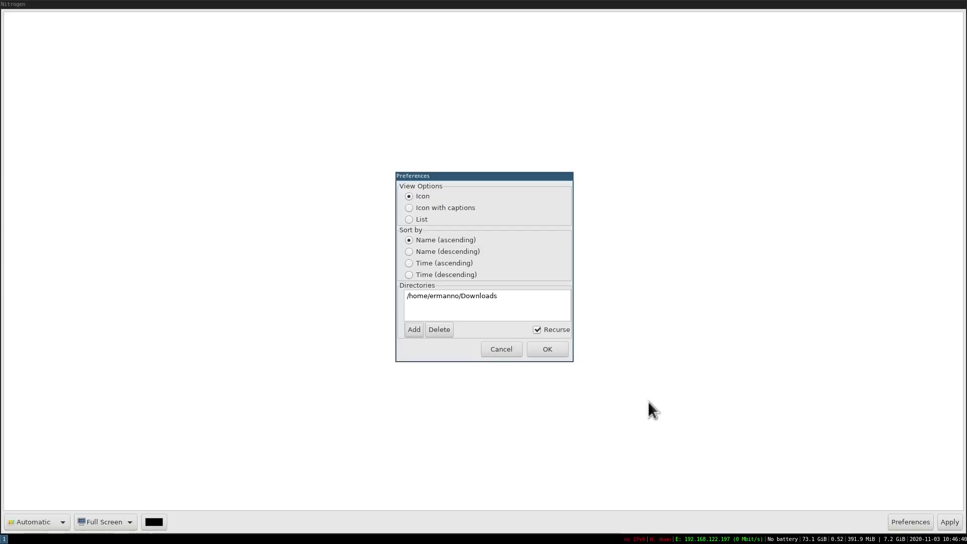
pyautogui.click(536, 352)
# - Apply the pagoda image as the wallpaper with Zoomed Fill scaling
pyautogui.click(23, 36)
pyautogui.click(37, 521)
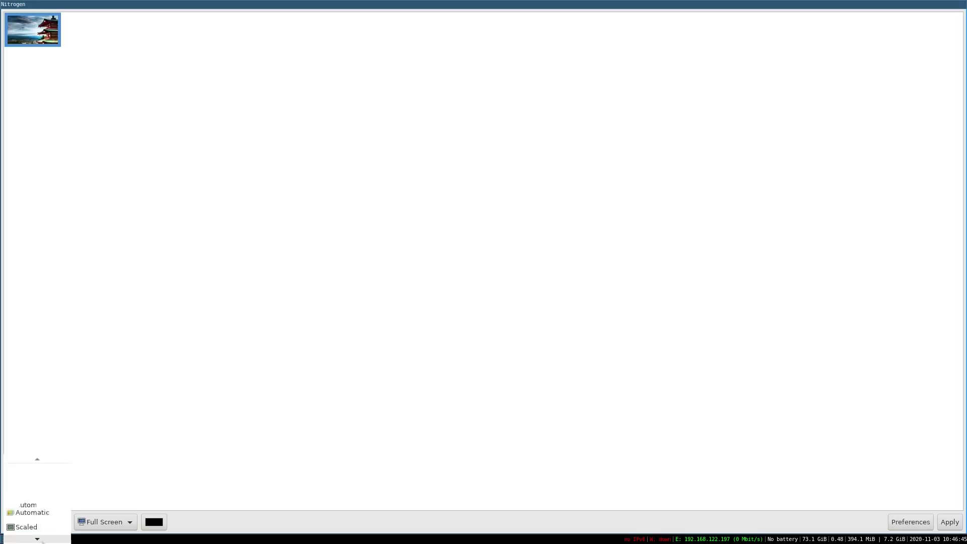
pyautogui.click(41, 536)
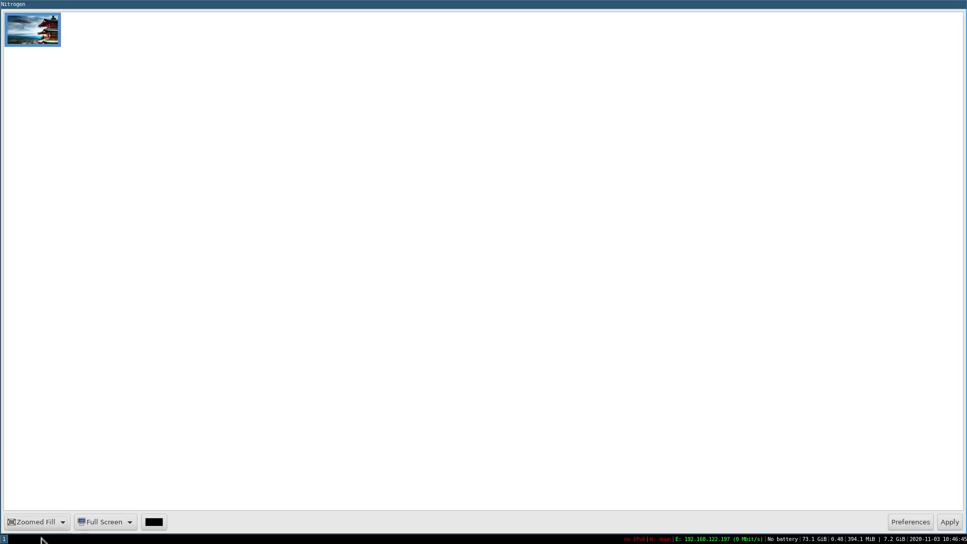
pyautogui.click(950, 522)
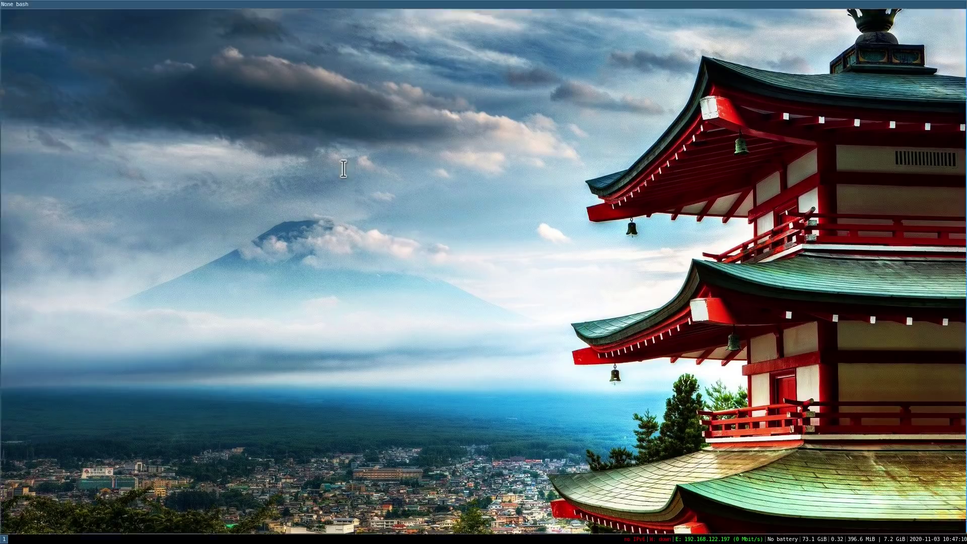
# - In a new enlarged-text terminal, run sudo dnf install picom, confirm with y, then clear
pyautogui.press('super+Return')
pyautogui.hotkey('ctrl', '+')
pyautogui.hotkey('ctrl', '+')
pyautogui.hotkey('ctrl', '+')
pyautogui.write('sudo ')
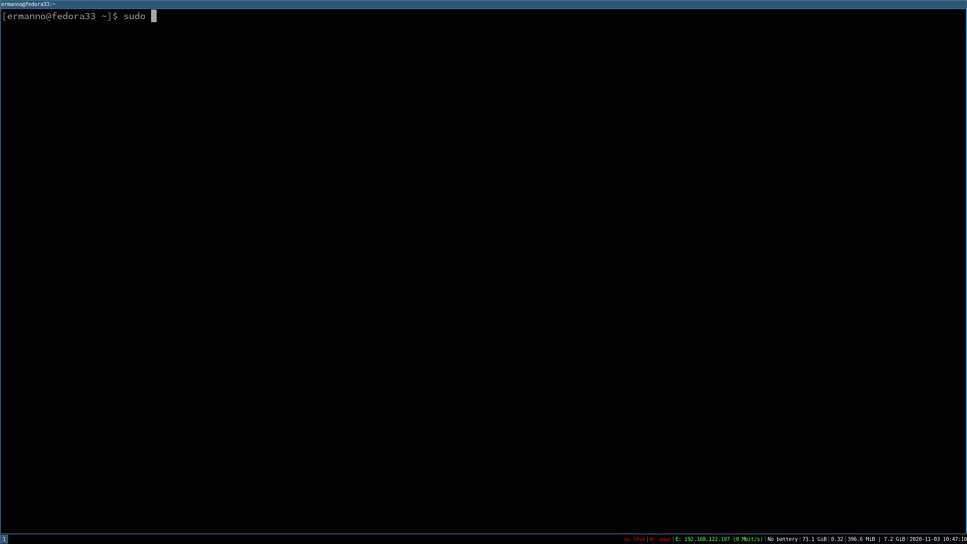
pyautogui.write('dnf install picom')
pyautogui.press('Return')
pyautogui.press('Return')
pyautogui.write('y')
pyautogui.press('Return')
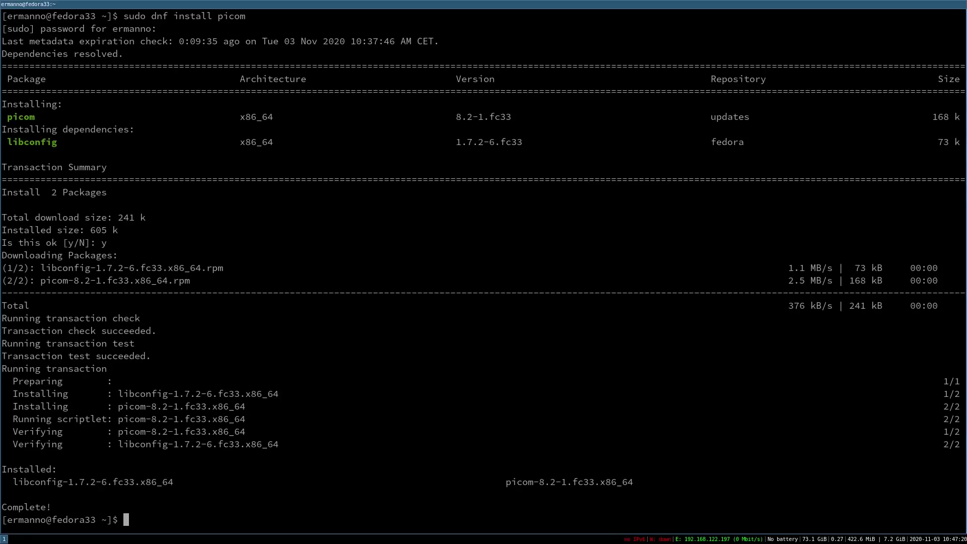
pyautogui.hotkey('ctrl', 'l')
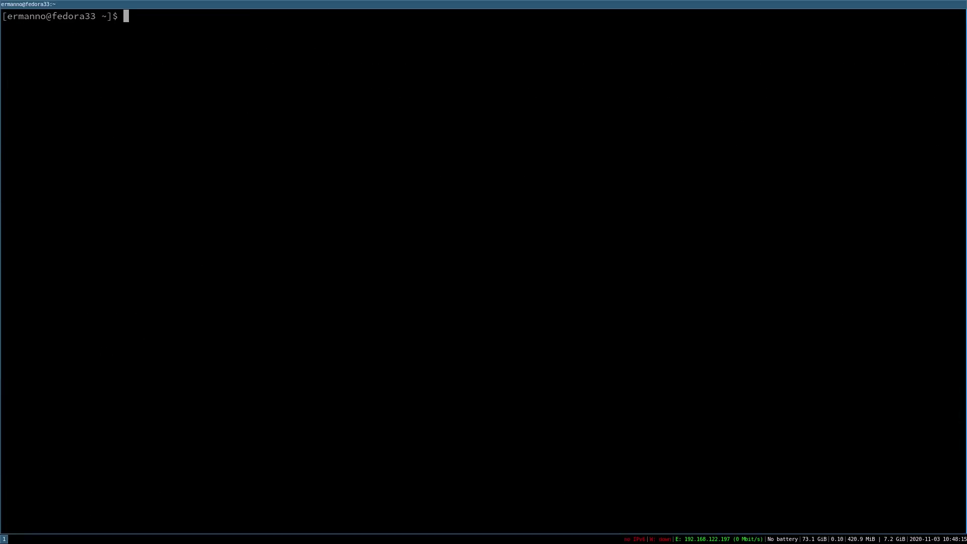
# - Locate picom on the filesystem with find / -name picom
pyautogui.write('sudo')
pyautogui.write('find / -name ')
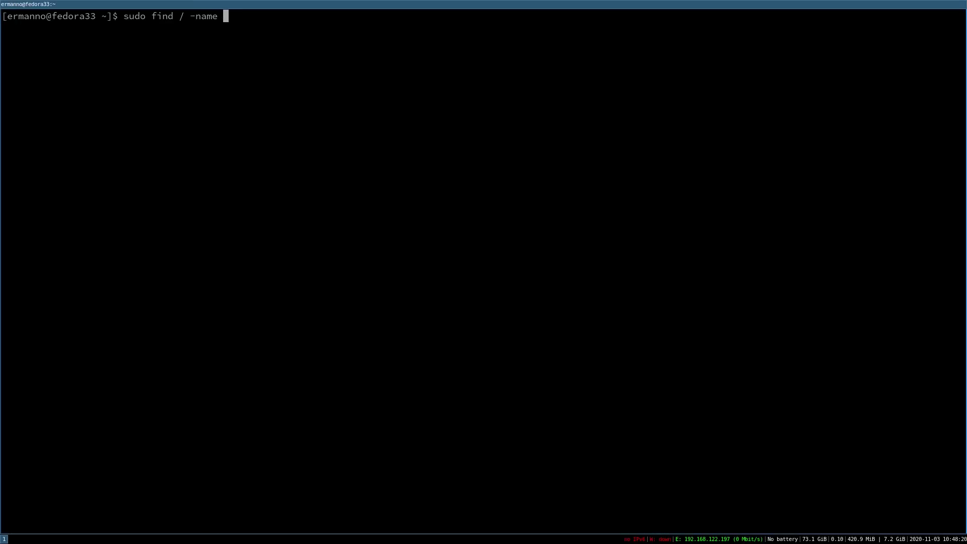
pyautogui.write('picom')
pyautogui.press('Return')
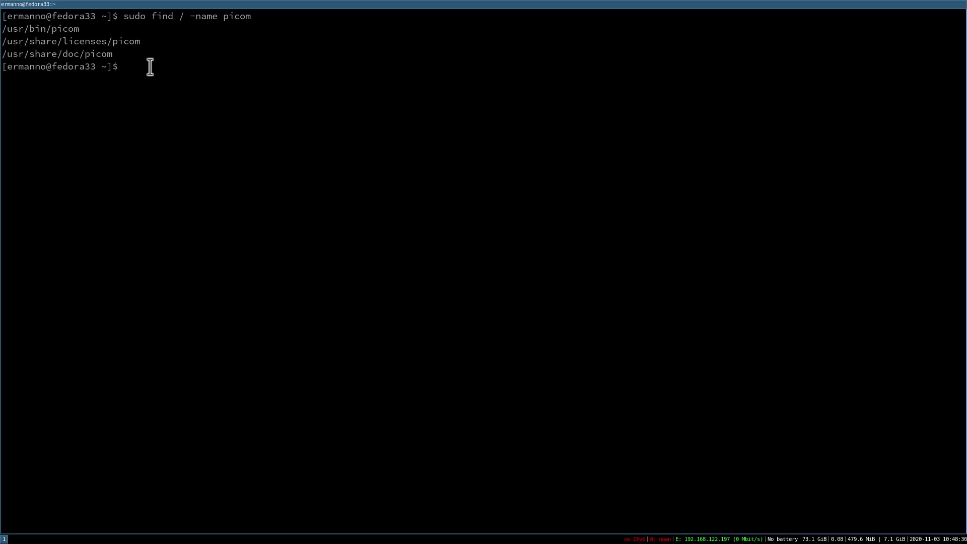
# - Change into /usr/share/doc/picom and list its files
pyautogui.write('cd /us')
pyautogui.press('Tab')
pyautogui.write('sh')
pyautogui.press('Tab')
pyautogui.write('do')
pyautogui.press('Tab')
pyautogui.write('p')
pyautogui.press('Tab')
pyautogui.press('Return')
pyautogui.write('ls')
pyautogui.press('Return')
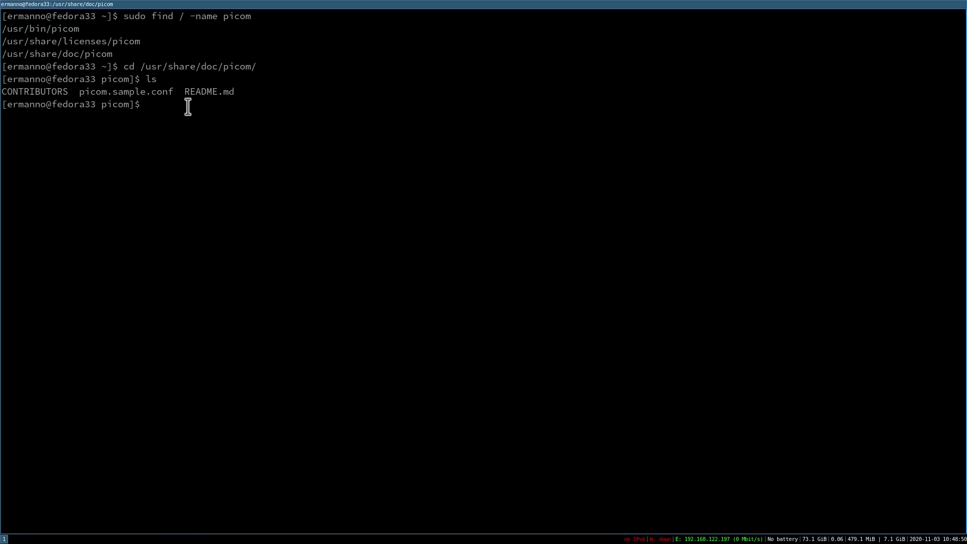
# - Copy picom.sample.conf into /etc/xdg/ with sudo cp
pyautogui.write('sudo cp pi')
pyautogui.press('Tab')
pyautogui.write('/etc/xdg/')
pyautogui.press('Return')
# - Change into /etc/xdg and prepare the command nano picom.sample.conf
pyautogui.write('cd')
pyautogui.press('Return')
pyautogui.write('cd /etc/xdg/')
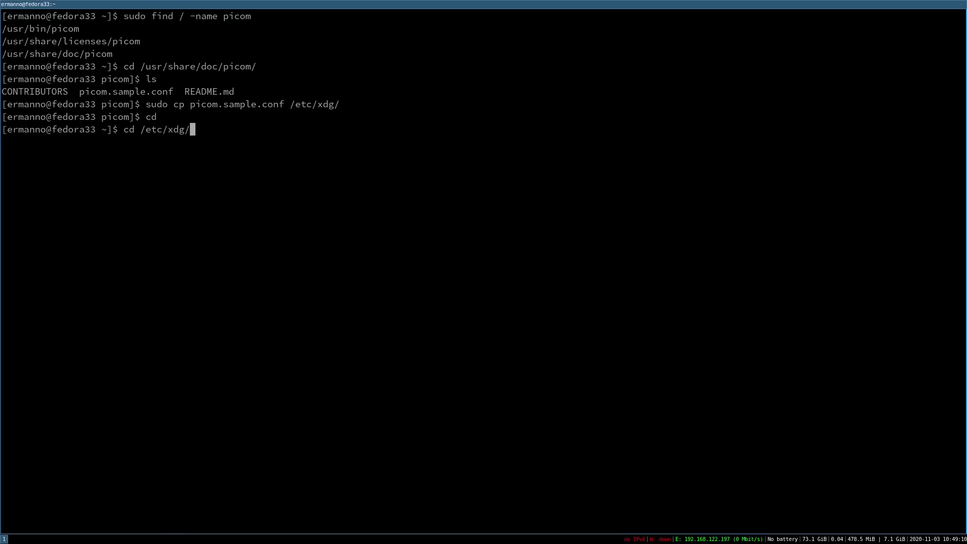
pyautogui.press('Return')
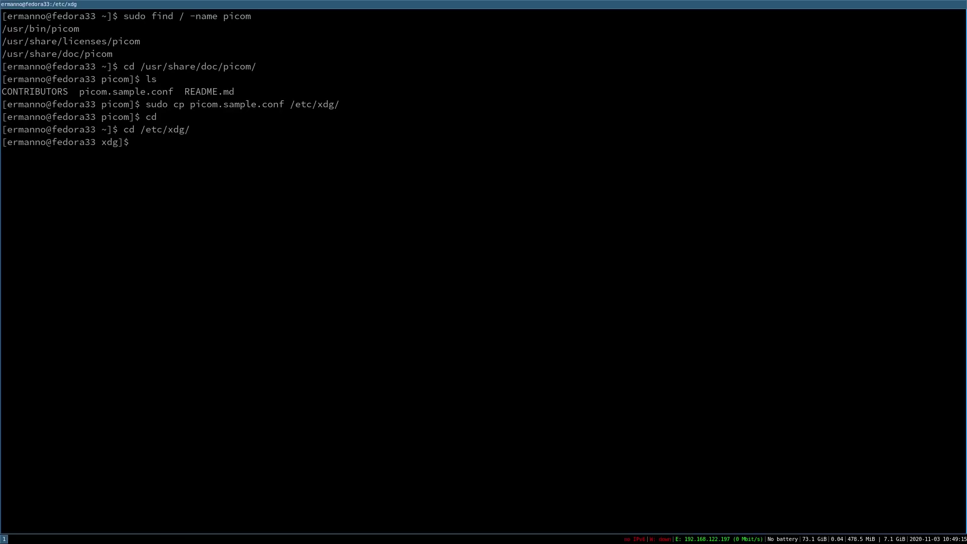
pyautogui.write('nano pic')
pyautogui.press('Tab')
# - Reopen picom.sample.conf with sudo nano after the unwritable first attempt
pyautogui.press('Return')
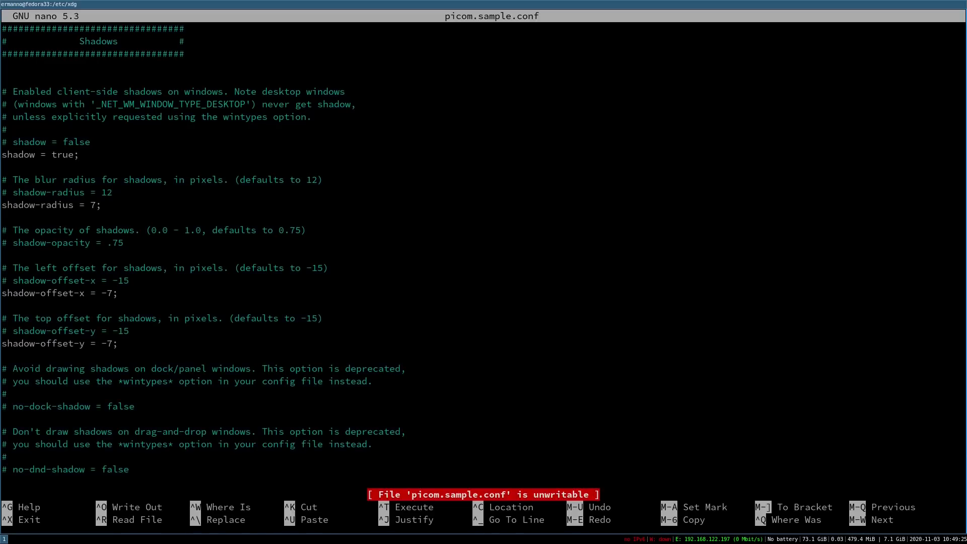
pyautogui.hotkey('ctrl', 'x')
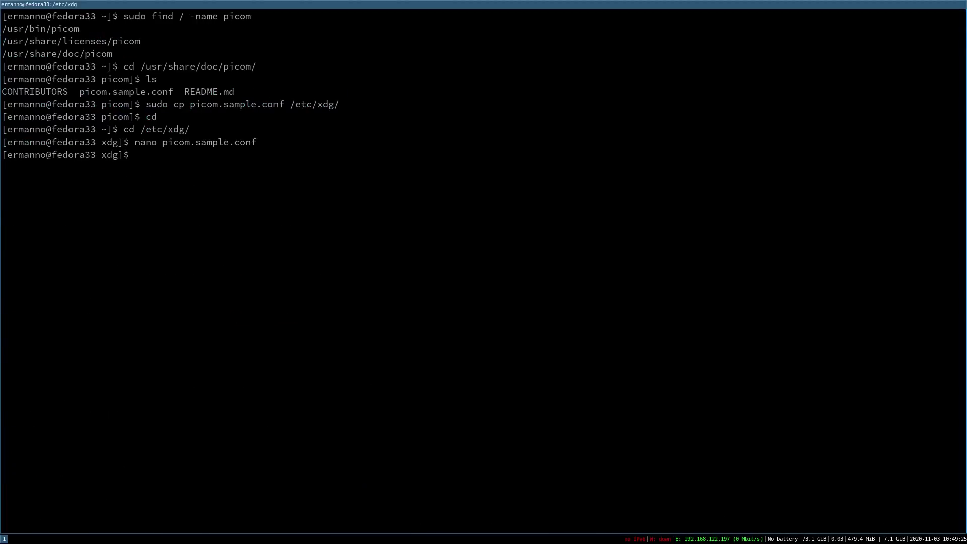
pyautogui.press('Up')
pyautogui.hotkey('ctrl', 'a')
pyautogui.write('sudo')
pyautogui.press('Return')
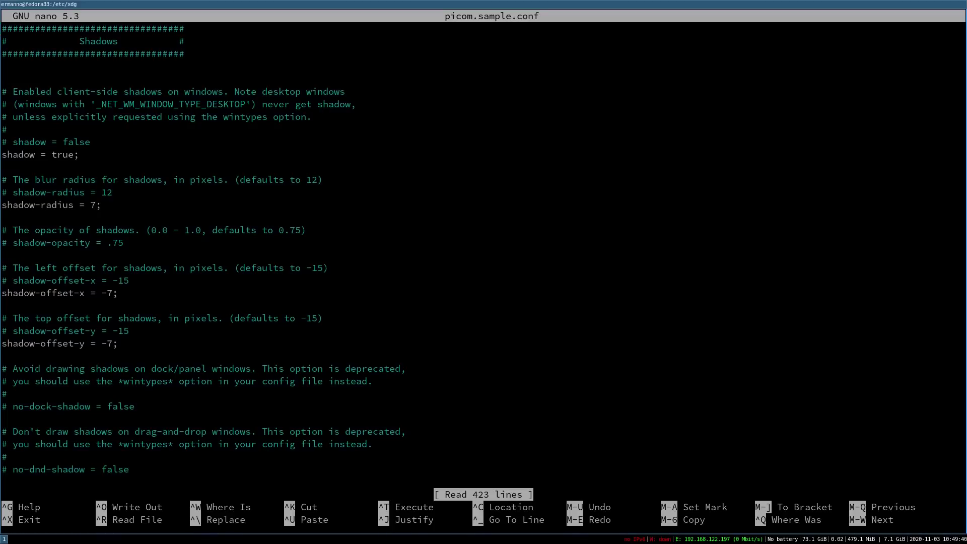
# - Comment out 'vsync = true', uncomment 'vsync = false', save, and exit nano
pyautogui.hotkey('ctrl', 'w')
pyautogui.write('vsync')
pyautogui.press('Return')
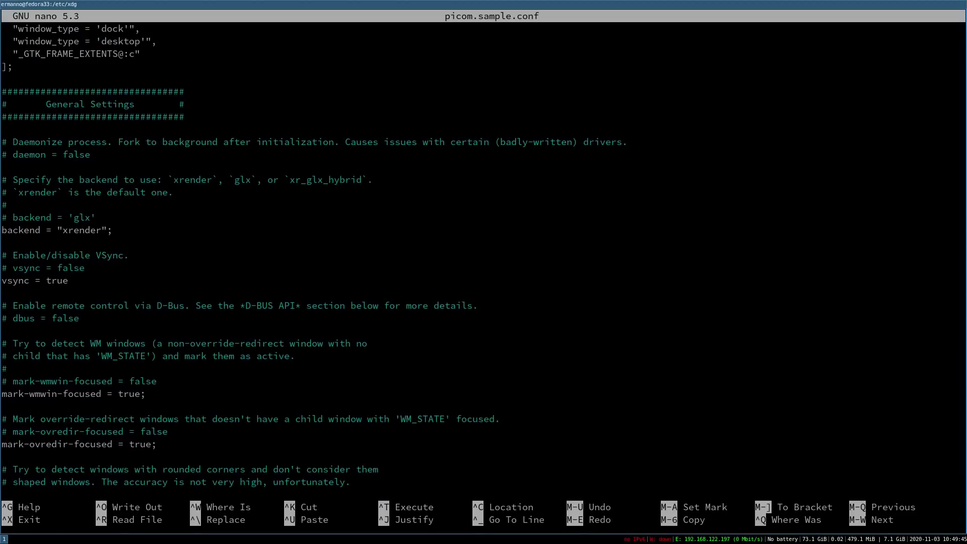
pyautogui.press('Left')
pyautogui.press('Left')
pyautogui.press('Left')
pyautogui.press('Left')
pyautogui.press('Left')
pyautogui.press('Left')
pyautogui.press('Left')
pyautogui.press('Left')
pyautogui.press('Left')
pyautogui.press('Left')
pyautogui.press('Left')
pyautogui.write('#')
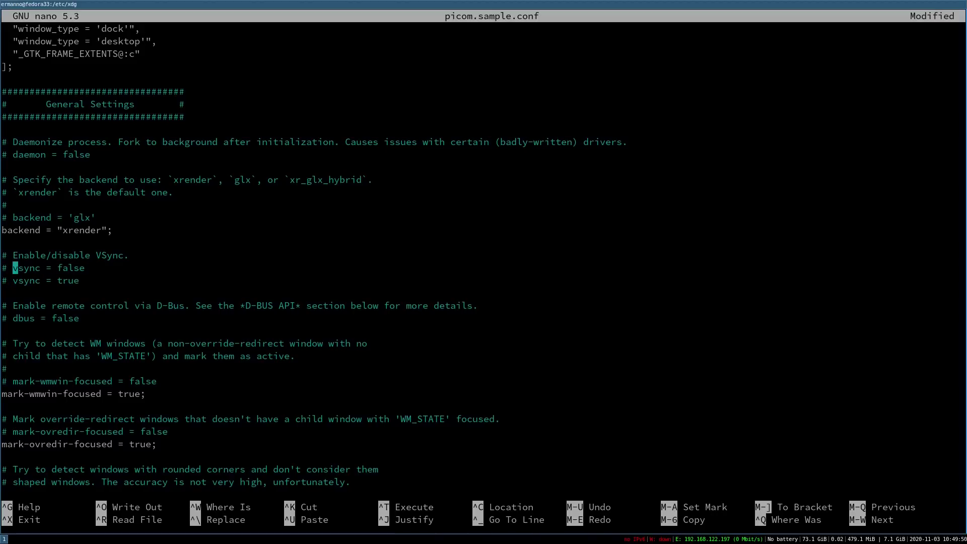
pyautogui.press('Up')
pyautogui.press('BackSpace')
pyautogui.press('BackSpace')
pyautogui.hotkey('ctrl', 'o')
pyautogui.press('Return')
pyautogui.hotkey('ctrl', 'x')
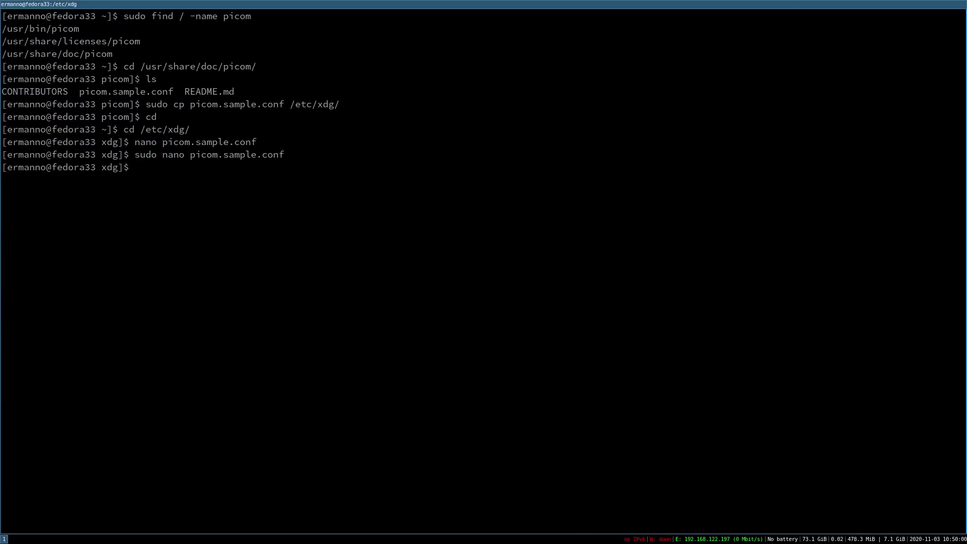
# - Rename picom.sample.conf to picom.conf, rerunning mv with sudo
pyautogui.write('mv picom.sample.conf picom')
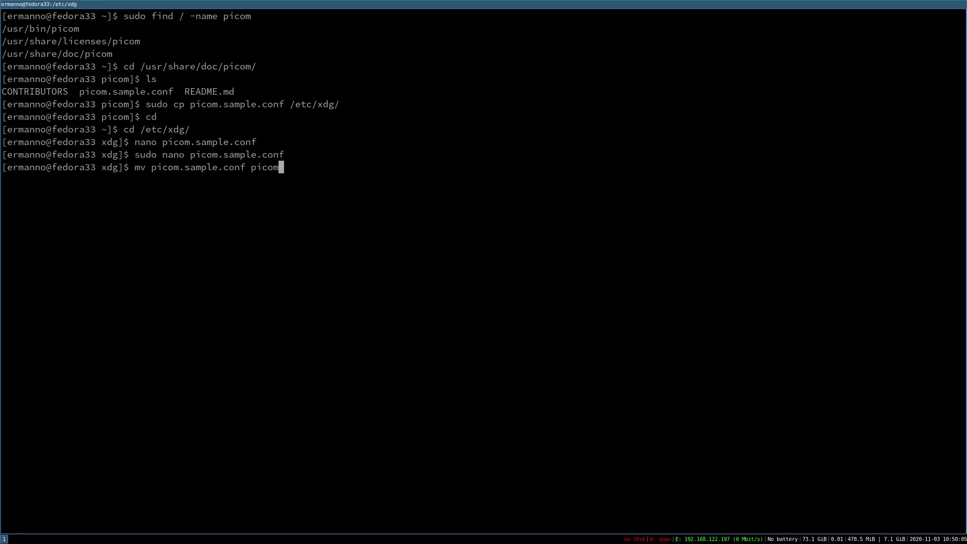
pyautogui.write('.conf')
pyautogui.press('Return')
pyautogui.press('Up')
pyautogui.press('Home')
pyautogui.write('sudo')
pyautogui.press('Return')
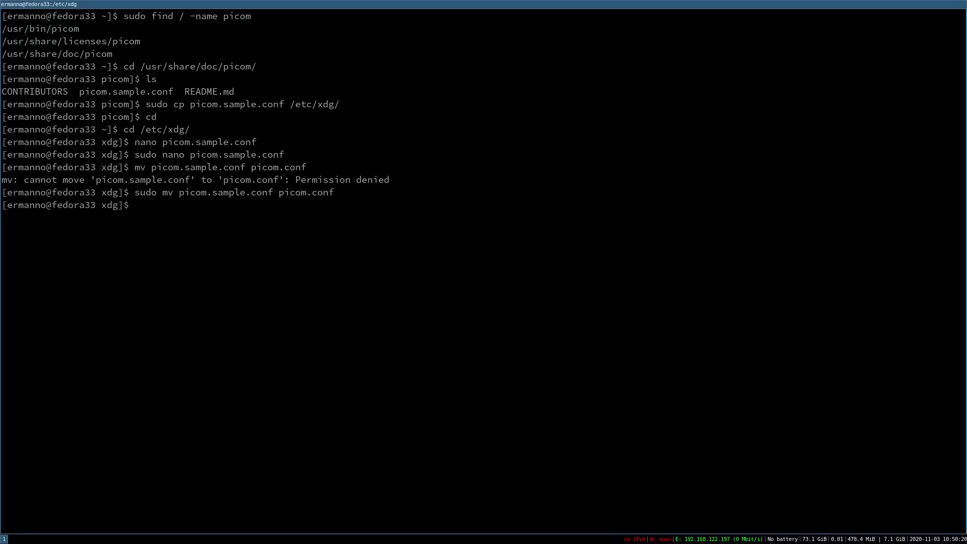
# - Open ~/.config/i3/config in nano from the home directory
pyautogui.hotkey('ctrl', 'l')
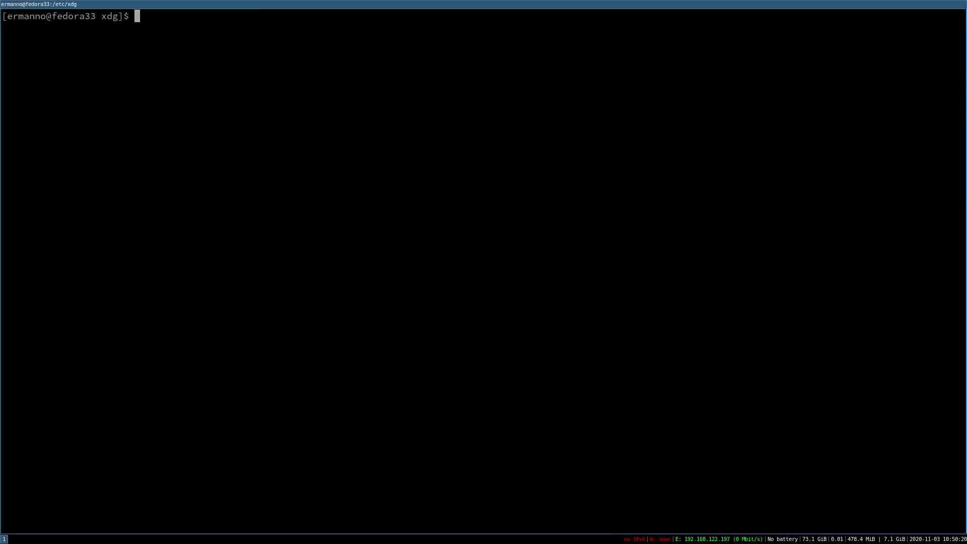
pyautogui.write('cd')
pyautogui.press('Return')
pyautogui.write('nano .config/i3/c')
pyautogui.press('Tab')
pyautogui.press('Return')
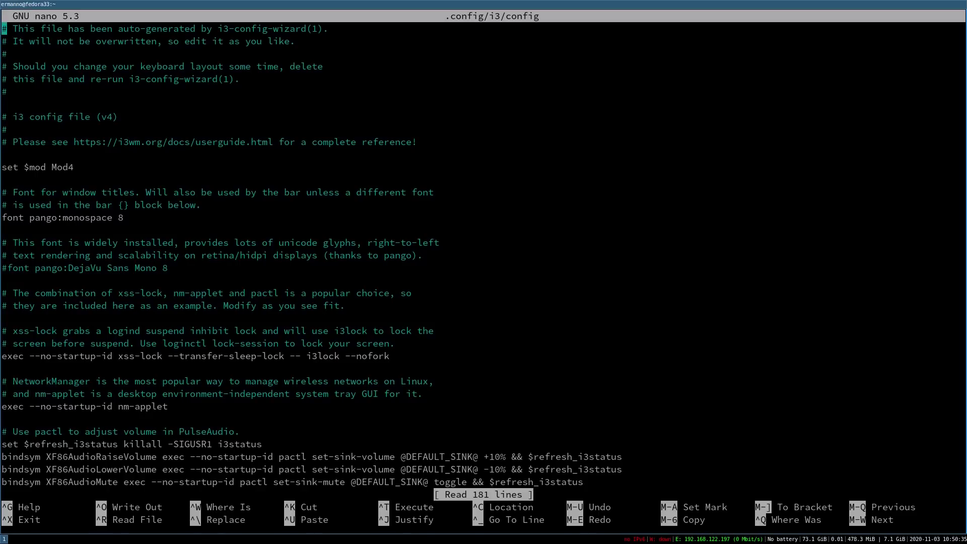
# - Append '# Picom' with 'exec picom -f &' and '# Nitrogen' with 'exec nitrogen --restore &'
pyautogui.hotkey('ctrl', 'End')
pyautogui.press('Return')
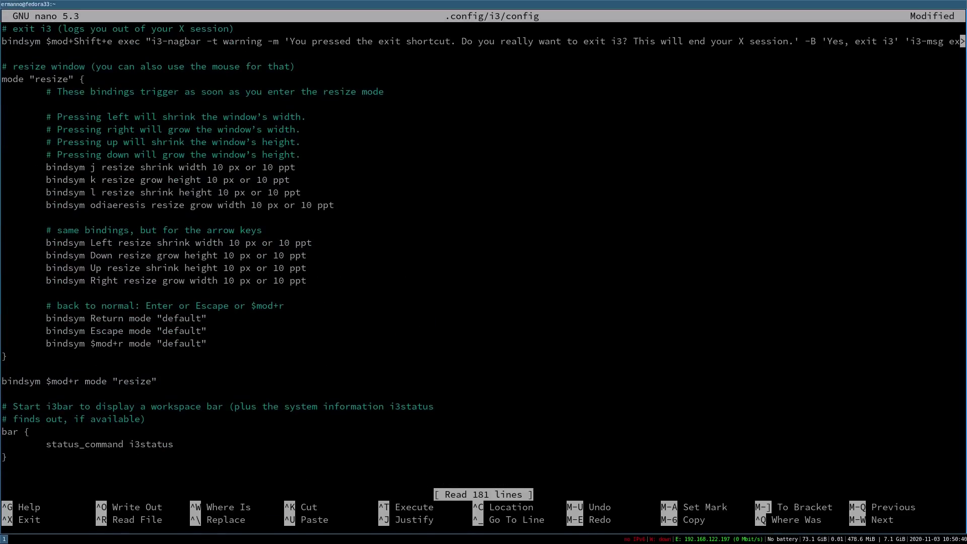
pyautogui.write('# Picom')
pyautogui.press('Return')
pyautogui.write('exe')
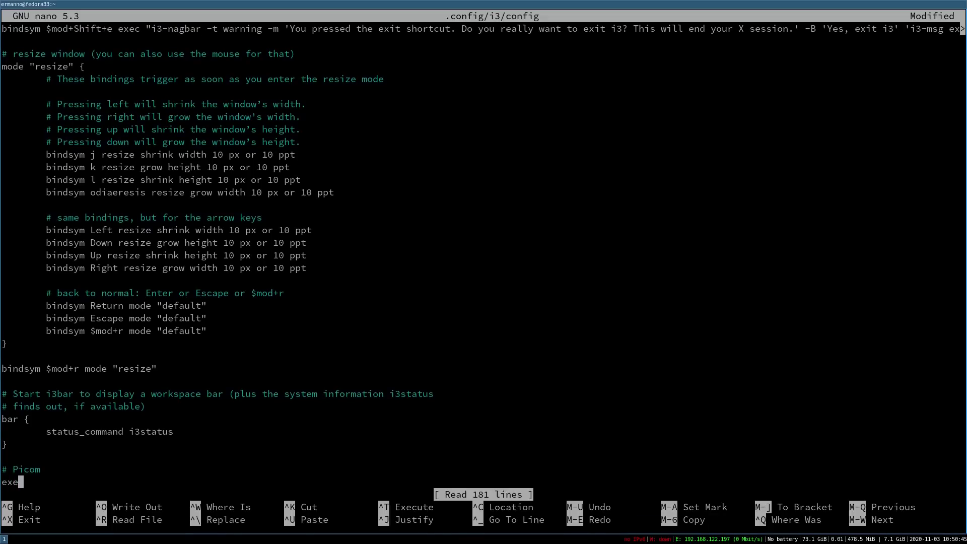
pyautogui.write('c picom -f &')
pyautogui.press('Return')
pyautogui.press('Return')
pyautogui.write('#')
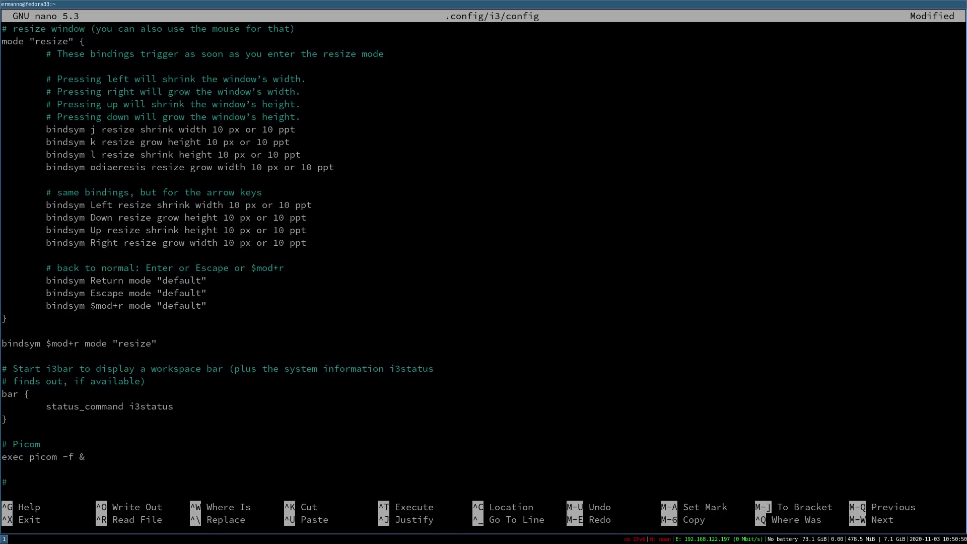
pyautogui.write(' Nitrogen')
pyautogui.press('Return')
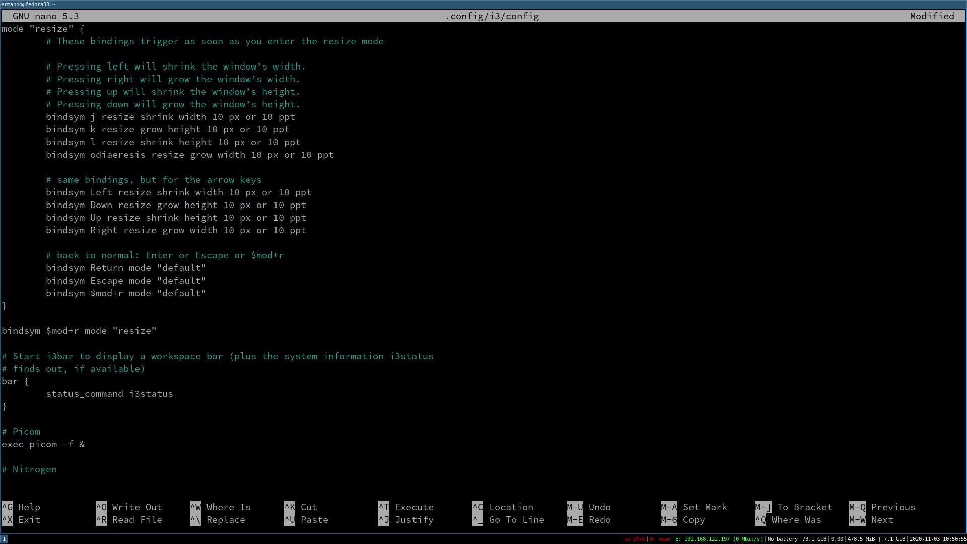
pyautogui.write('exec nitrogen --restore &')
pyautogui.press('Return')
pyautogui.press('Return')
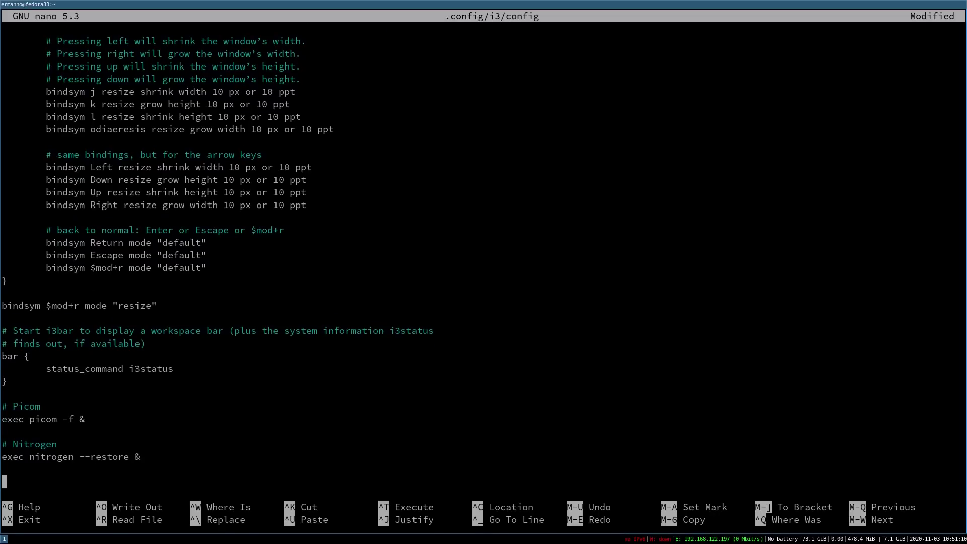
# - Add '# Resolution' with 'exec xrandr --output Virtual-1 --mode 1920x1080 &' and save
pyautogui.write('# Resolution')
pyautogui.press('Return')
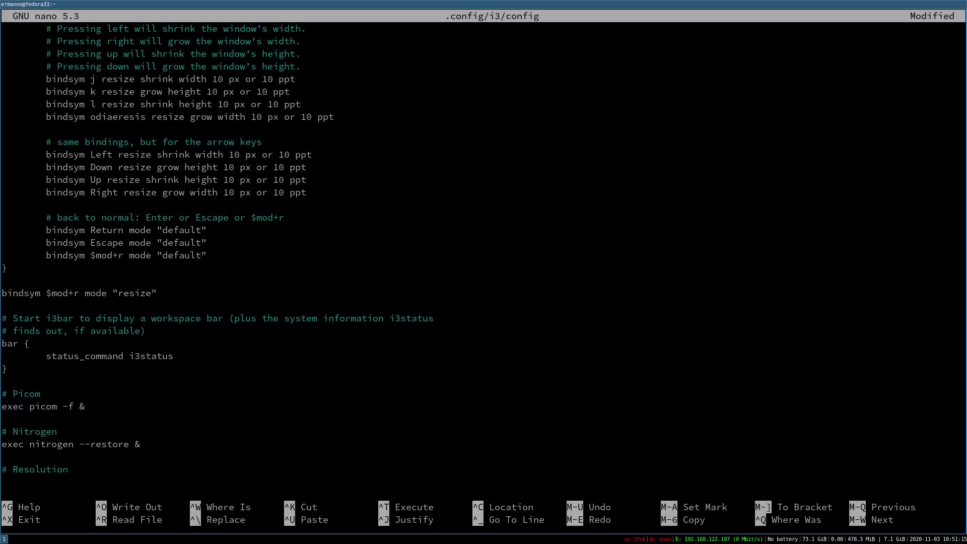
pyautogui.write('exec xrandr --output Virtual')
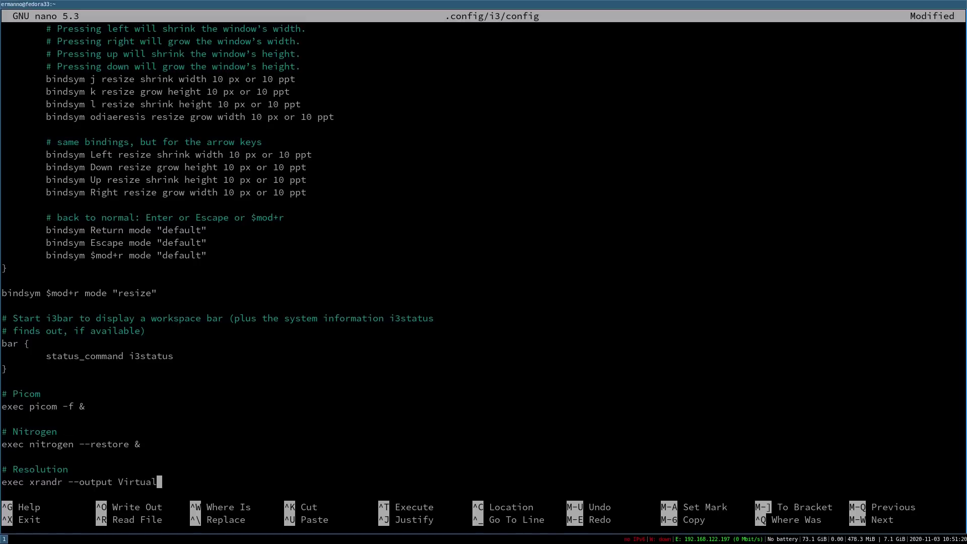
pyautogui.write('-1 --mode 1920x1080 &')
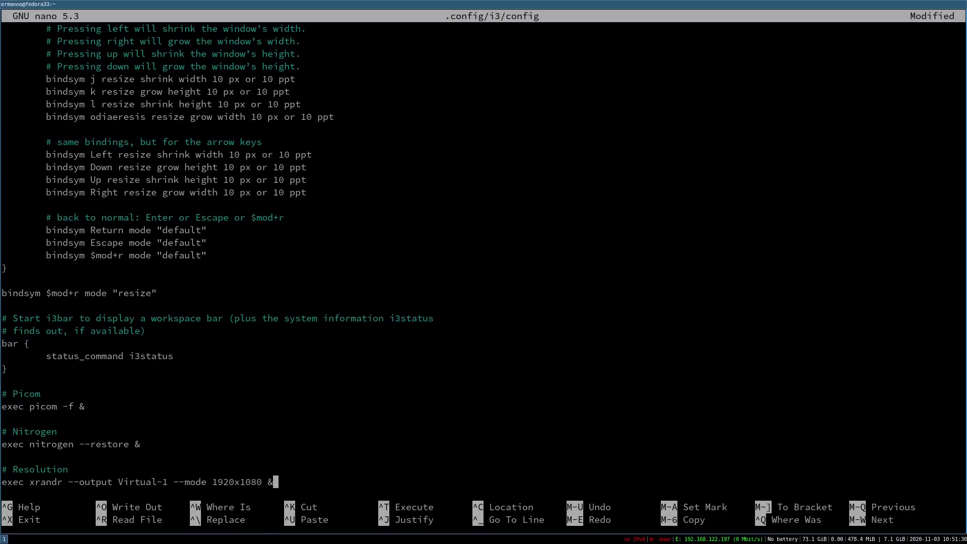
pyautogui.hotkey('ctrl', 'o')
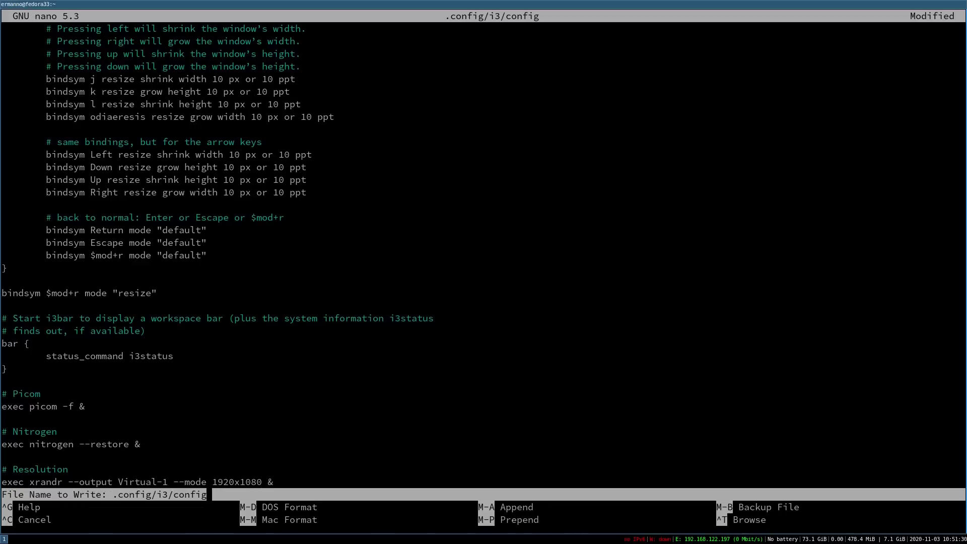
pyautogui.press('Return')
# - Exit nano, quit i3 with Mod+Shift+E, and sign back in with the password into an i3 session
pyautogui.hotkey('ctrl', 'x')
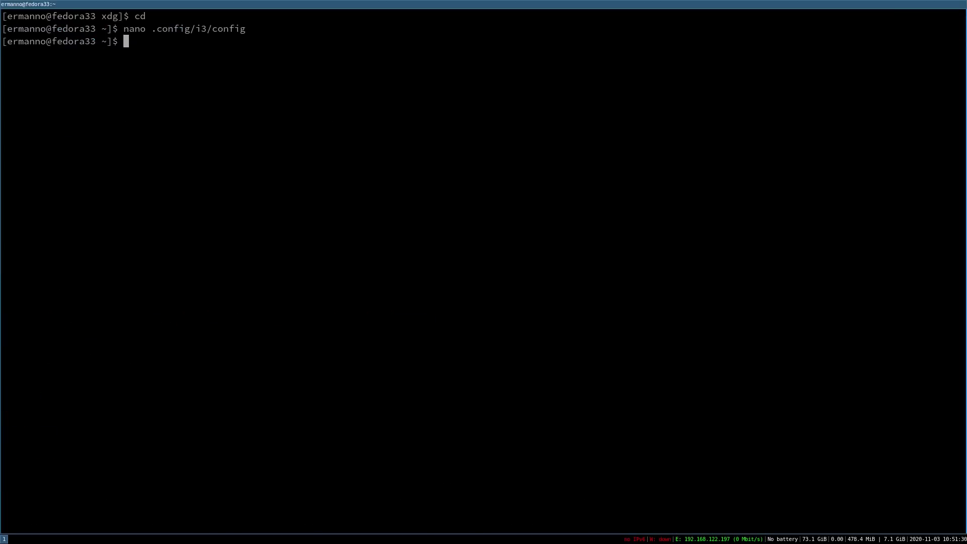
pyautogui.press('super+shift+e')
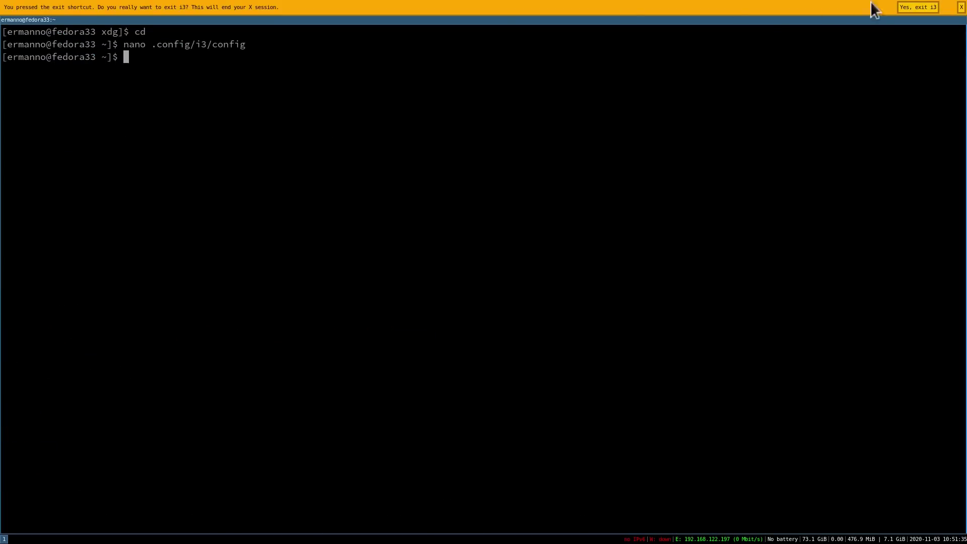
pyautogui.click(910, 8)
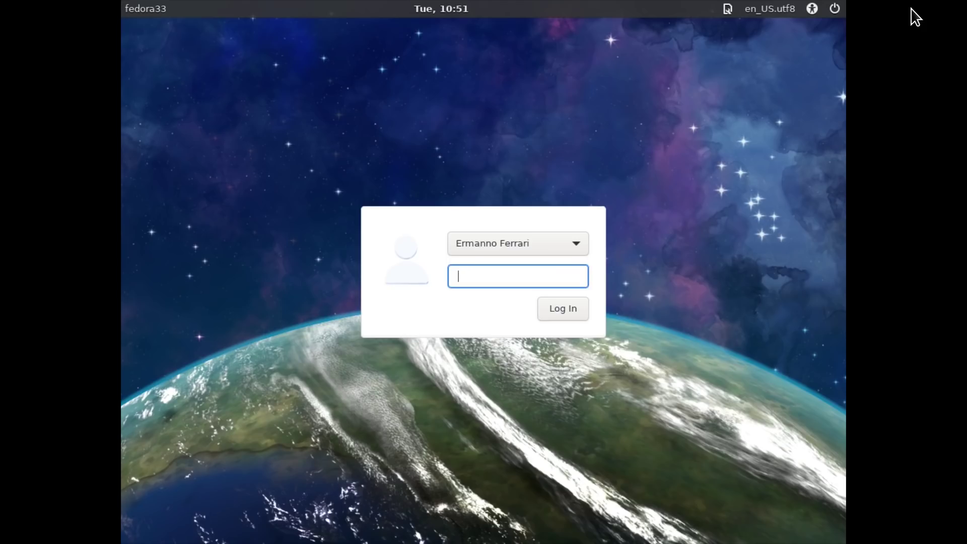
pyautogui.write('••••••••')
pyautogui.click(726, 9)
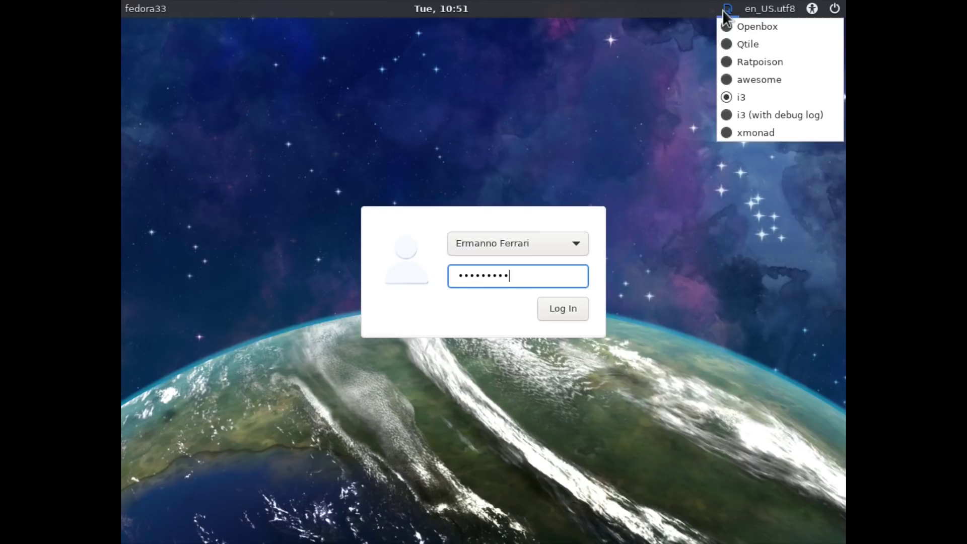
pyautogui.click(726, 98)
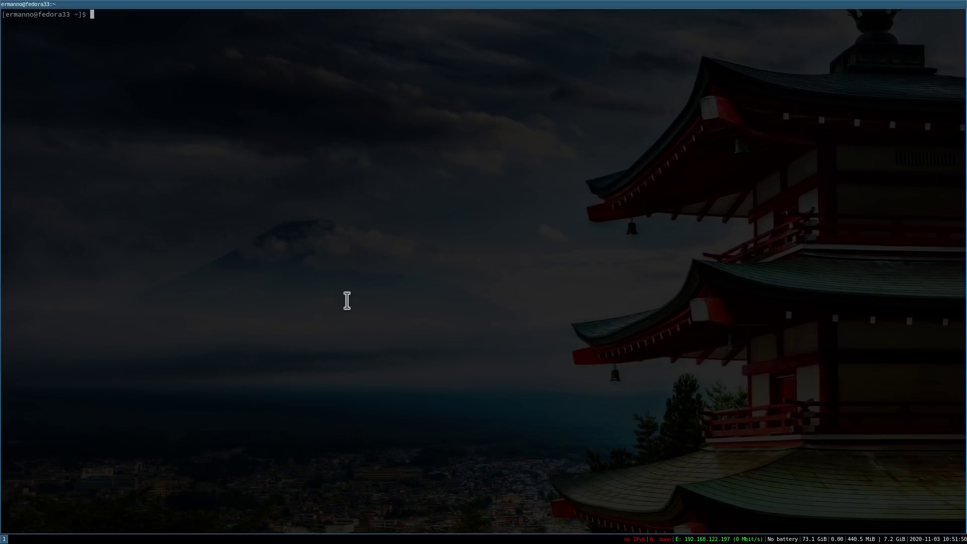
# - Enlarge the terminal font, view /etc/fstab in nano without edits, then launch Firefox
pyautogui.hotkey('ctrl', '+')
pyautogui.hotkey('ctrl', '+')
pyautogui.hotkey('ctrl', '+')
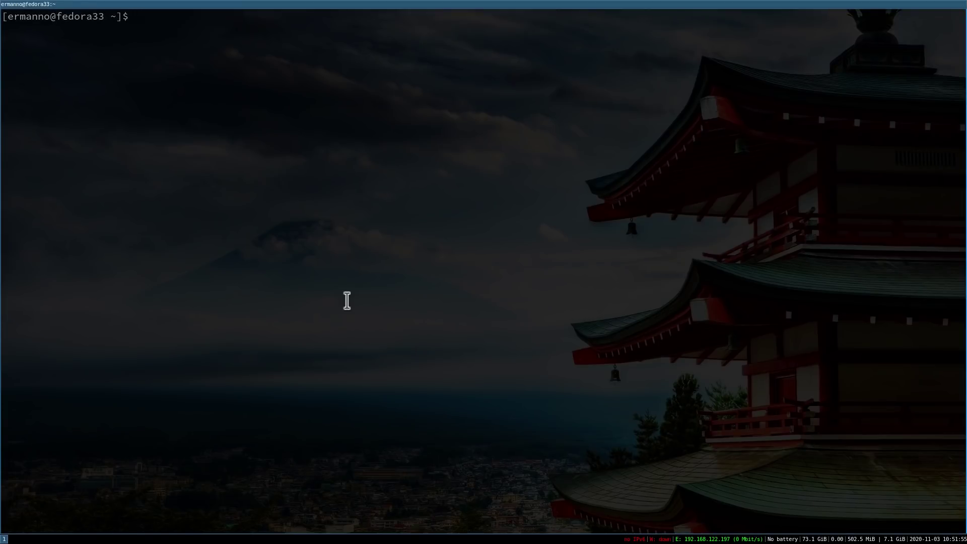
pyautogui.write('nano /etc/fstab')
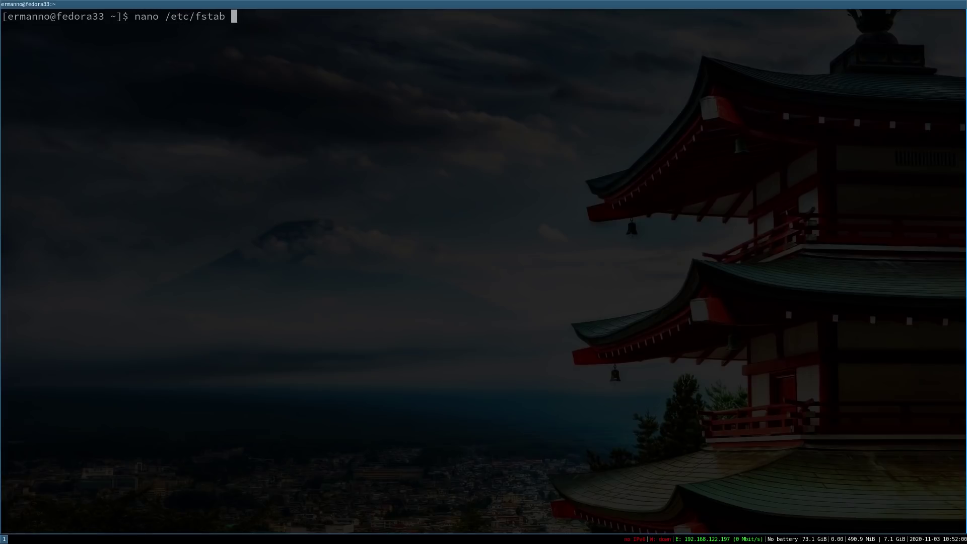
pyautogui.press('Return')
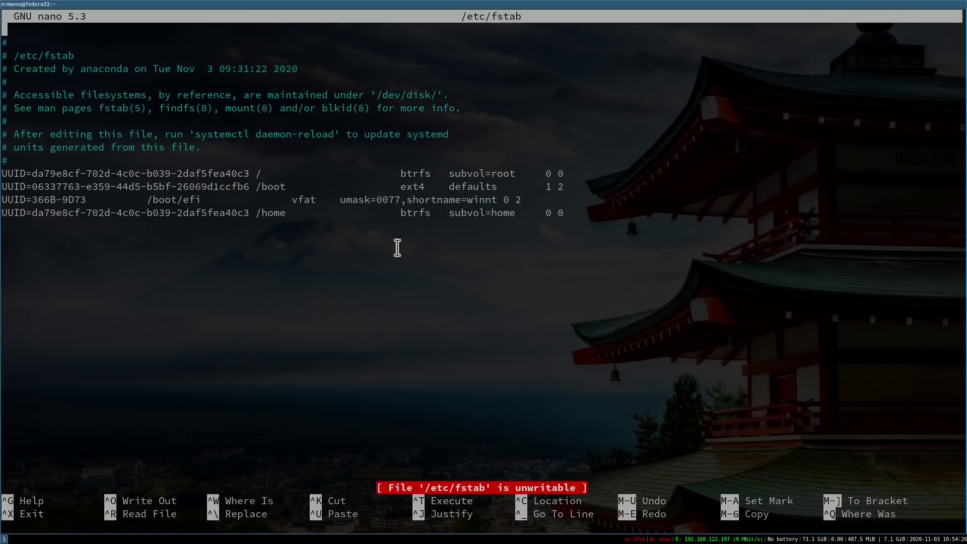
pyautogui.hotkey('ctrl', 'x')
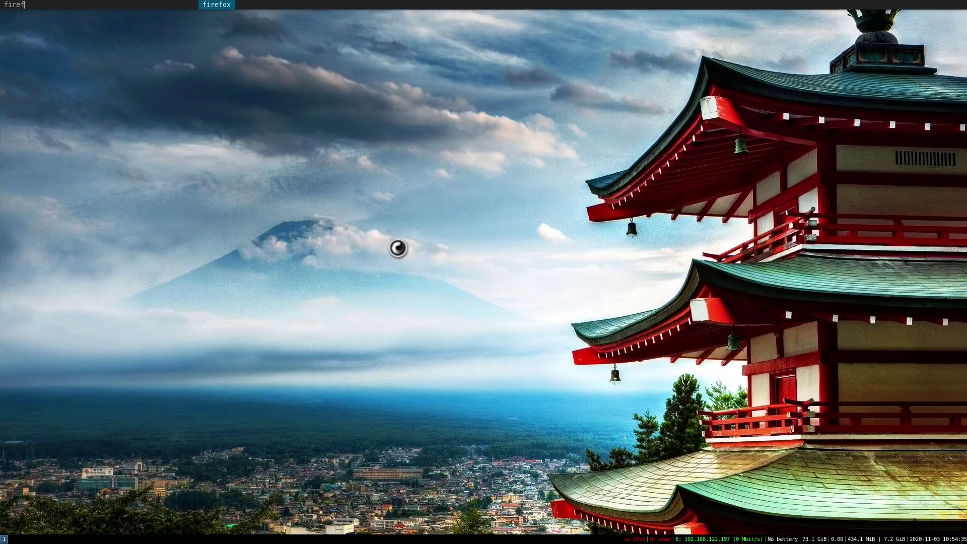
pyautogui.press('Return')
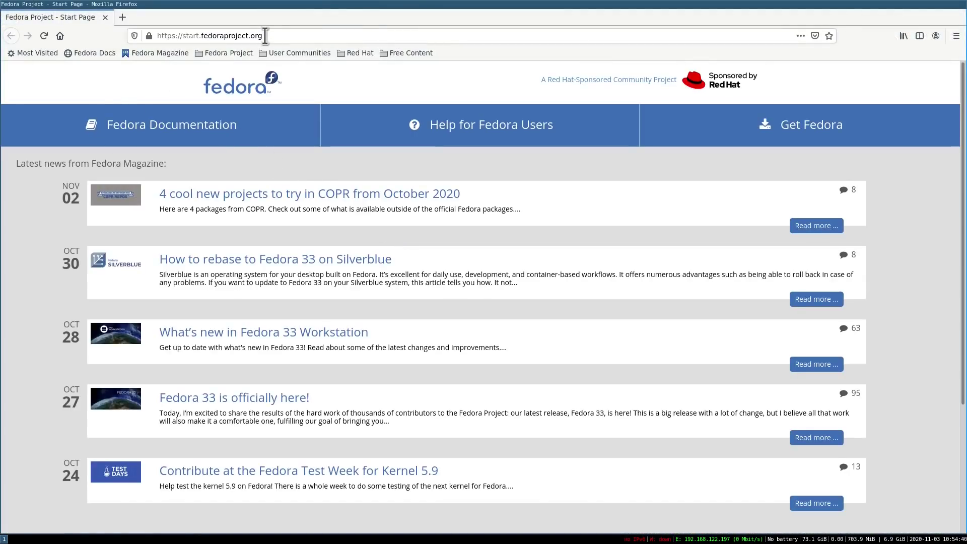
# - Search Google from the address bar for 'fedorra 33 release notes'
pyautogui.click(265, 36)
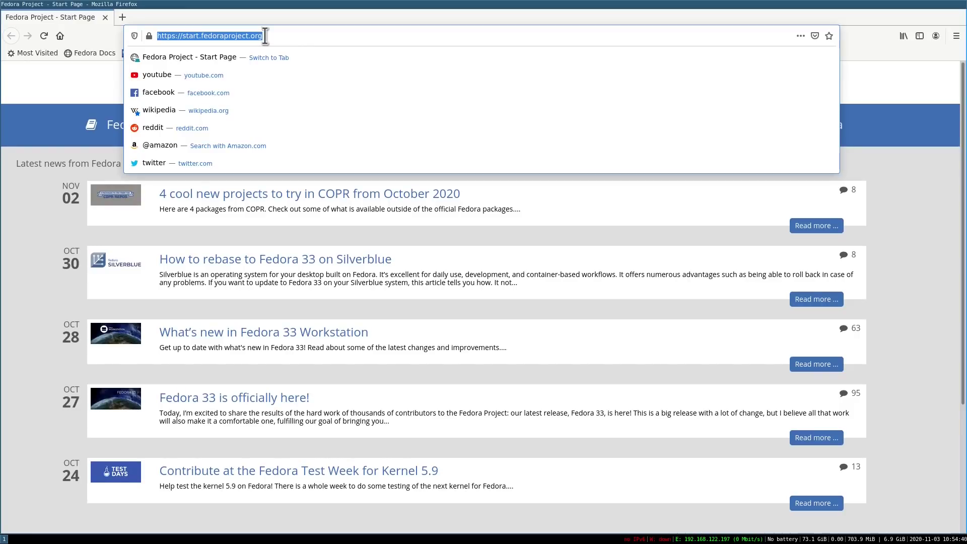
pyautogui.write('fedorr')
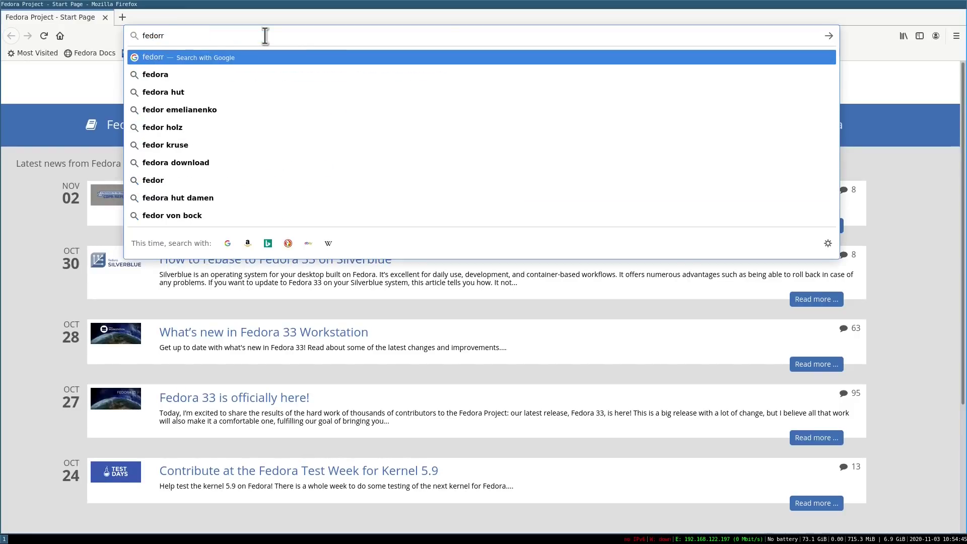
pyautogui.write('a 33 re')
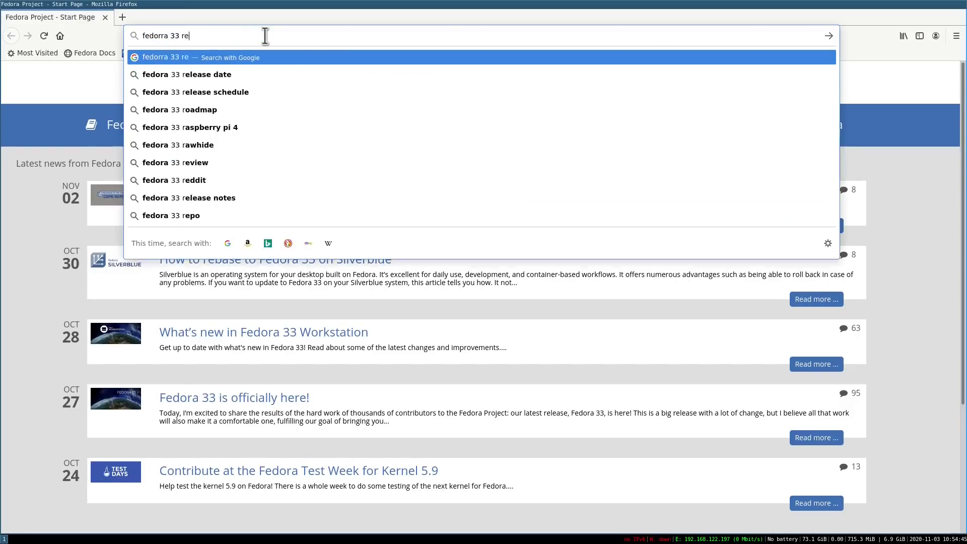
pyautogui.write('lease notes')
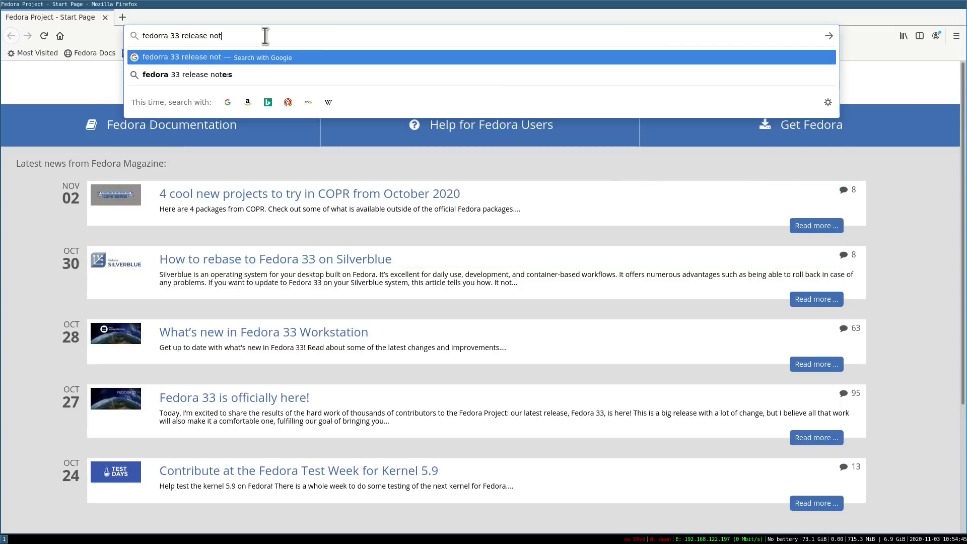
pyautogui.press('Return')
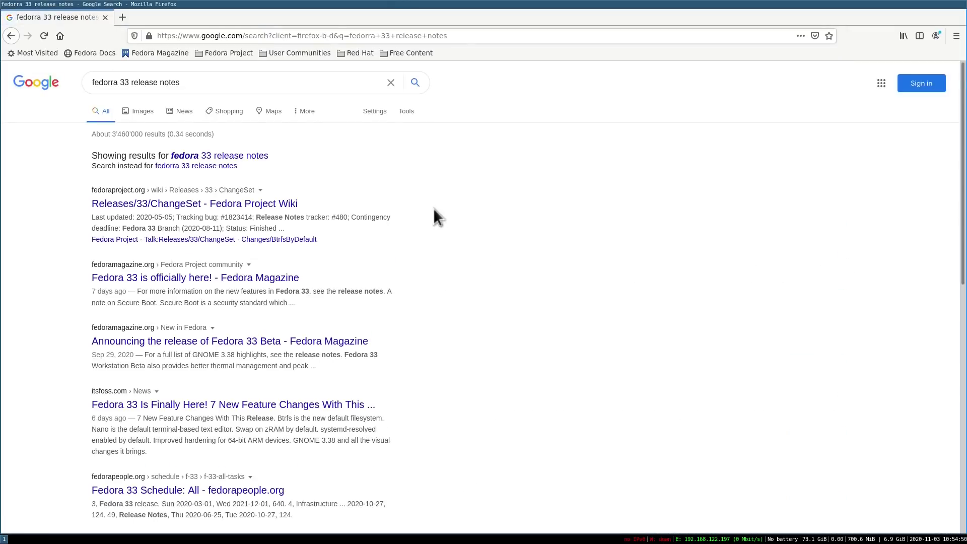
# - Open the 'Fedora 33 is officially here!' article and follow its release notes link to Fedora Docs
pyautogui.click(170, 280)
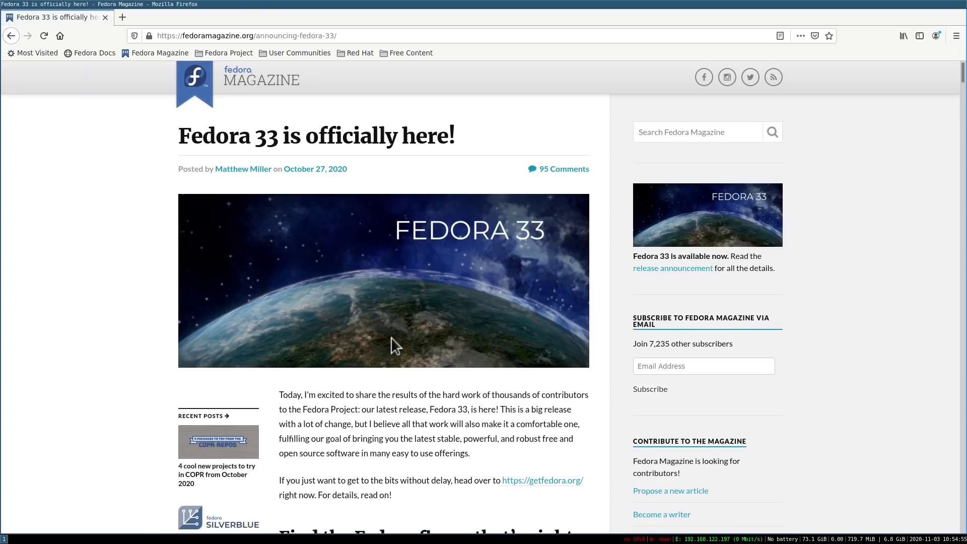
pyautogui.scroll(-5, 391, 336)
pyautogui.hotkey('ctrl', 'f')
pyautogui.write('releas')
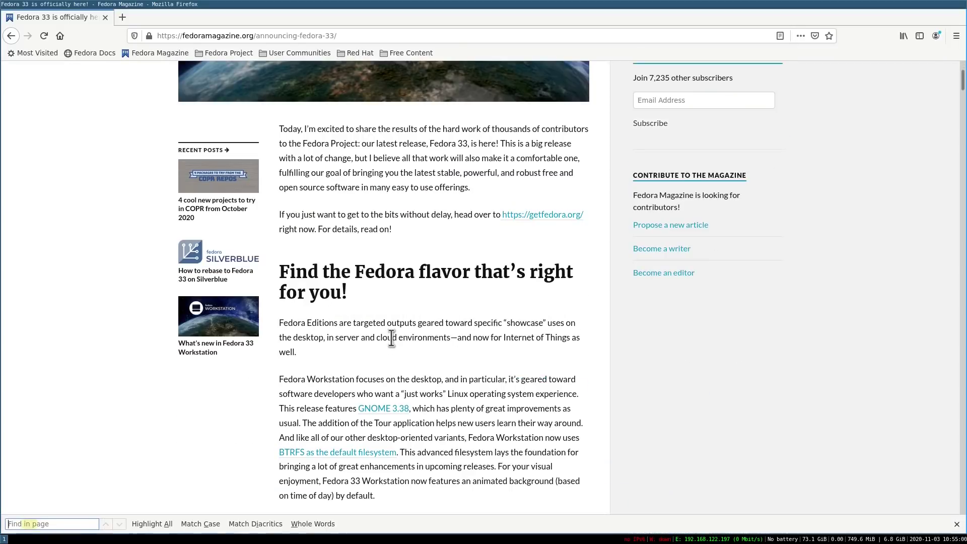
pyautogui.write('e notes')
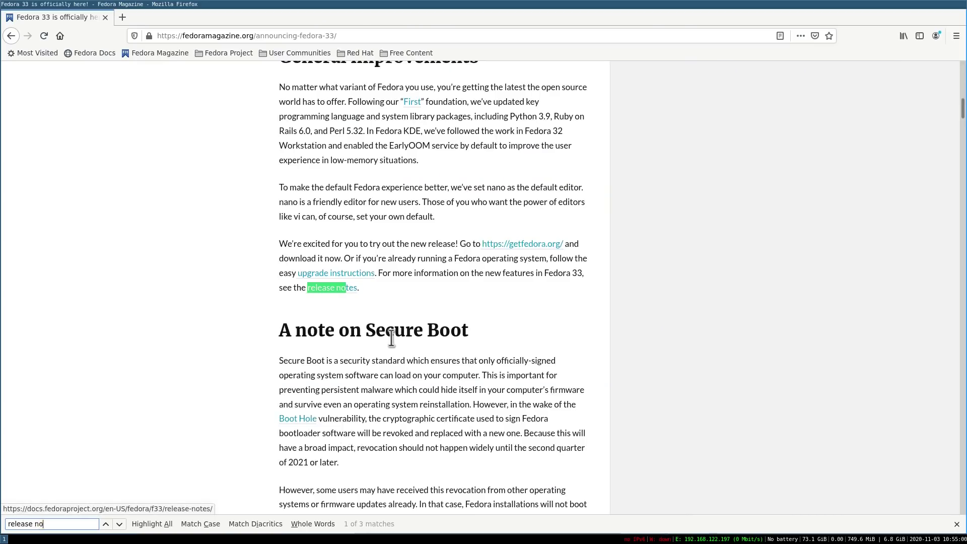
pyautogui.click(350, 287)
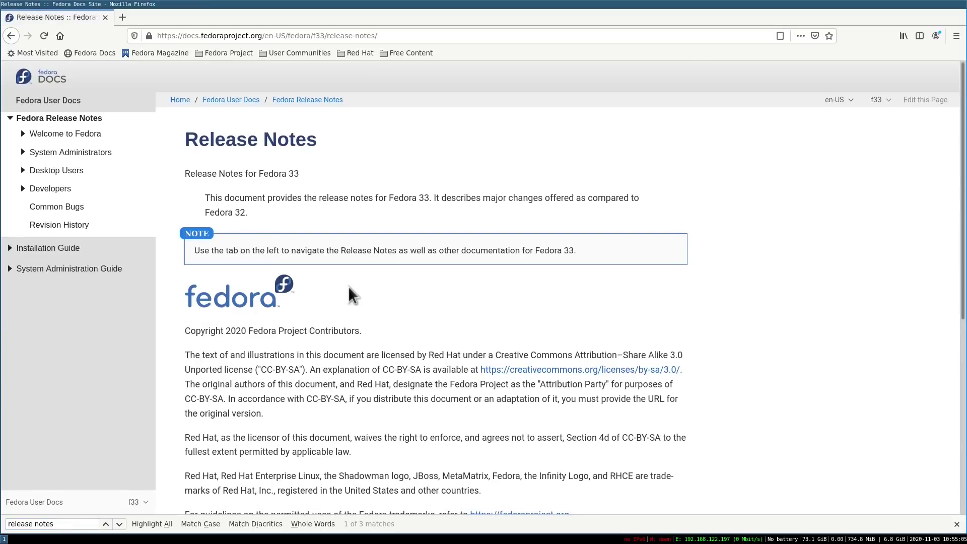
# - Close the in-page search and open the System Administrators Installation release notes
pyautogui.click(956, 525)
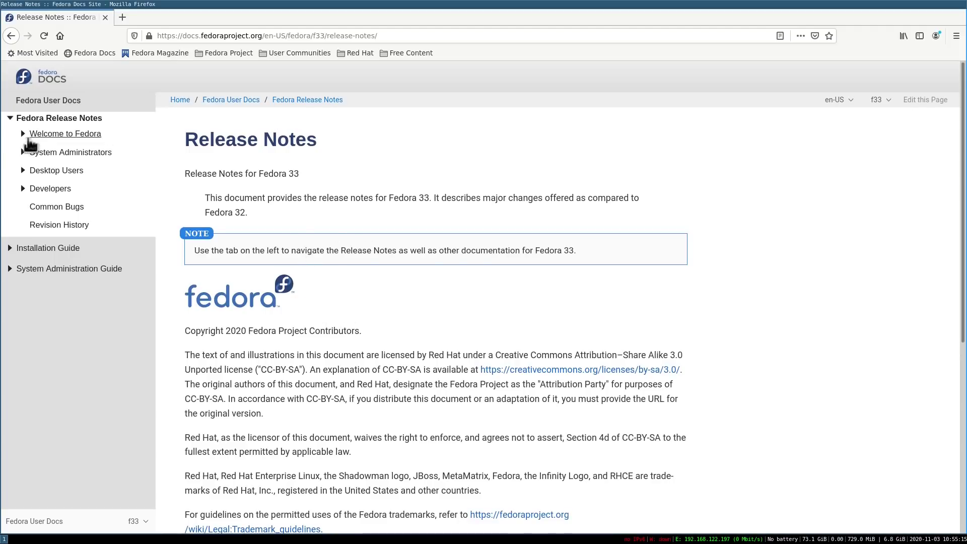
pyautogui.click(22, 152)
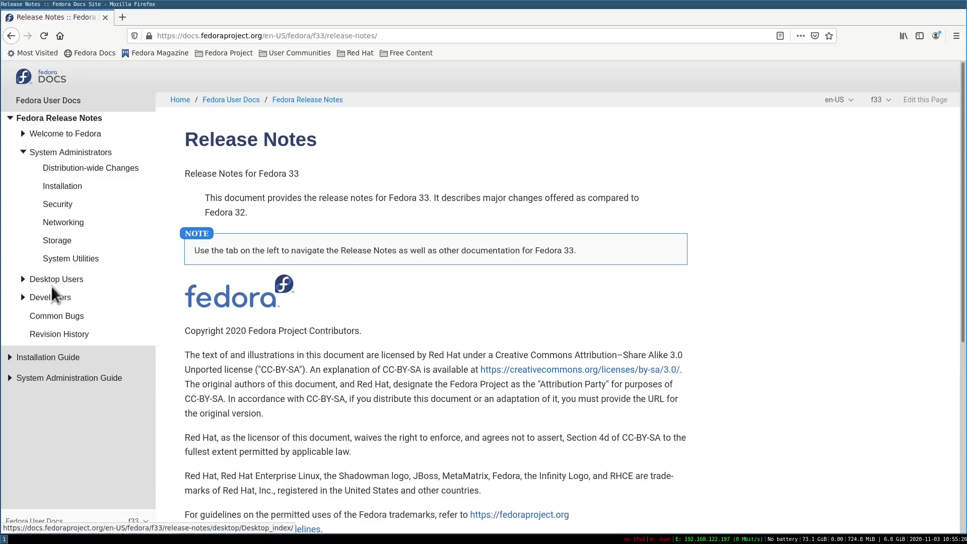
pyautogui.click(60, 191)
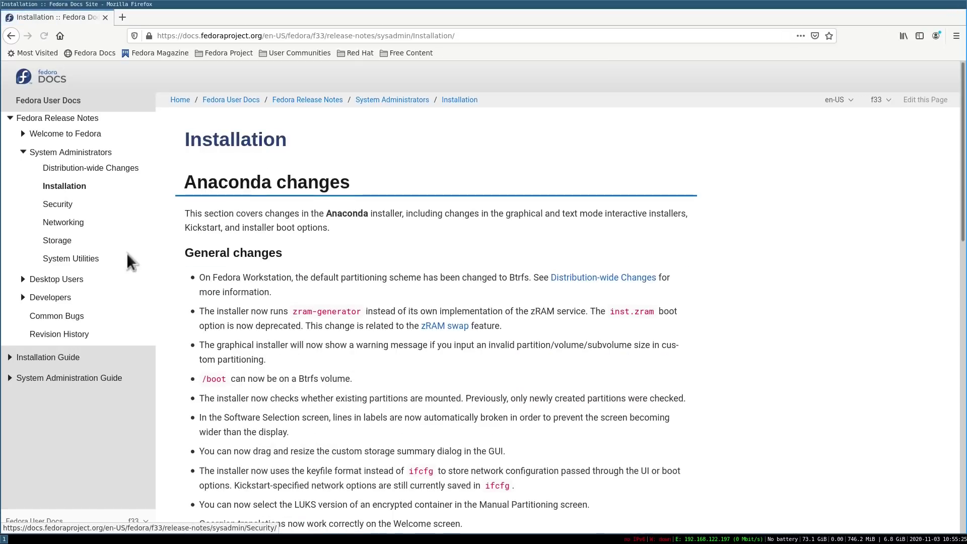
# - Scroll through the Anaconda and Kickstart changes, then back to the top
pyautogui.scroll(-2, 312, 325)
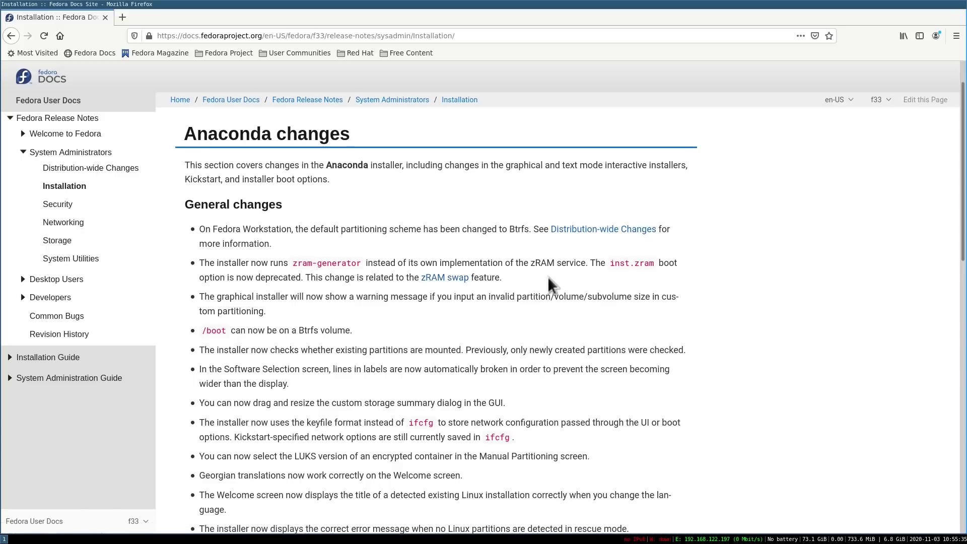
pyautogui.scroll(-5, 421, 330)
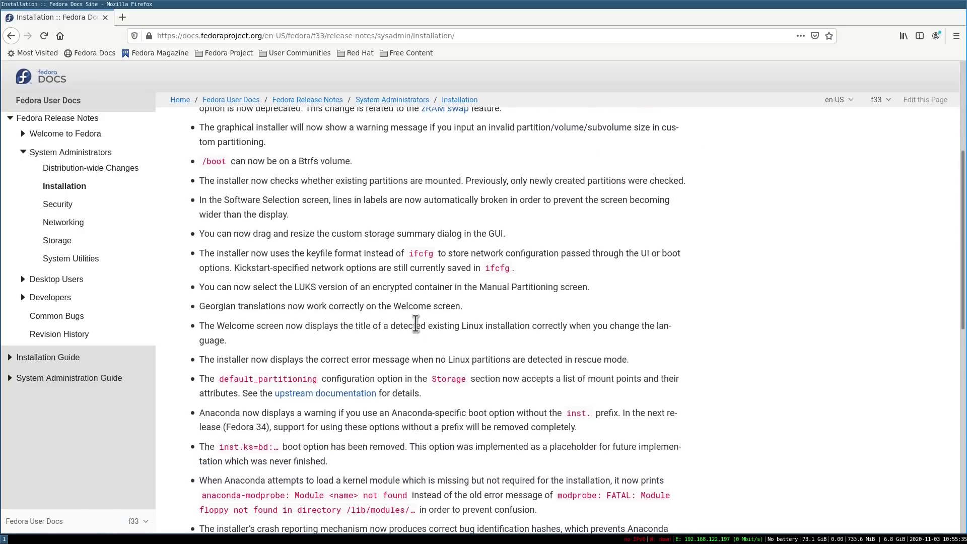
pyautogui.scroll(-4, 344, 298)
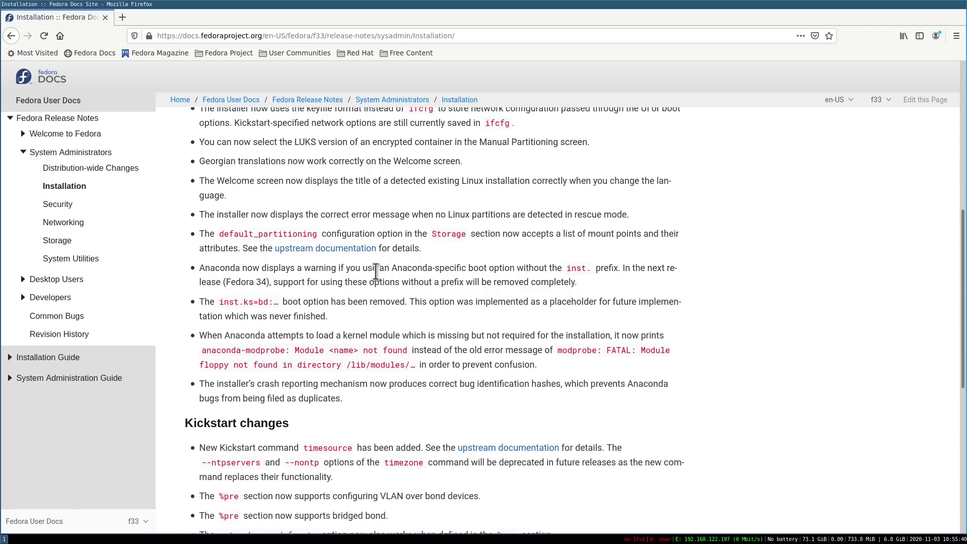
pyautogui.scroll(-7, 375, 272)
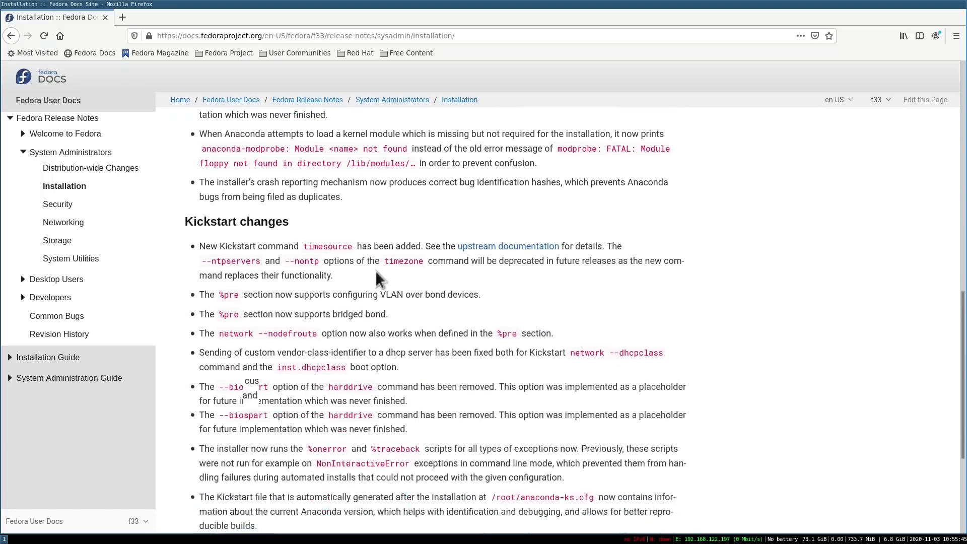
pyautogui.scroll(10, 376, 272)
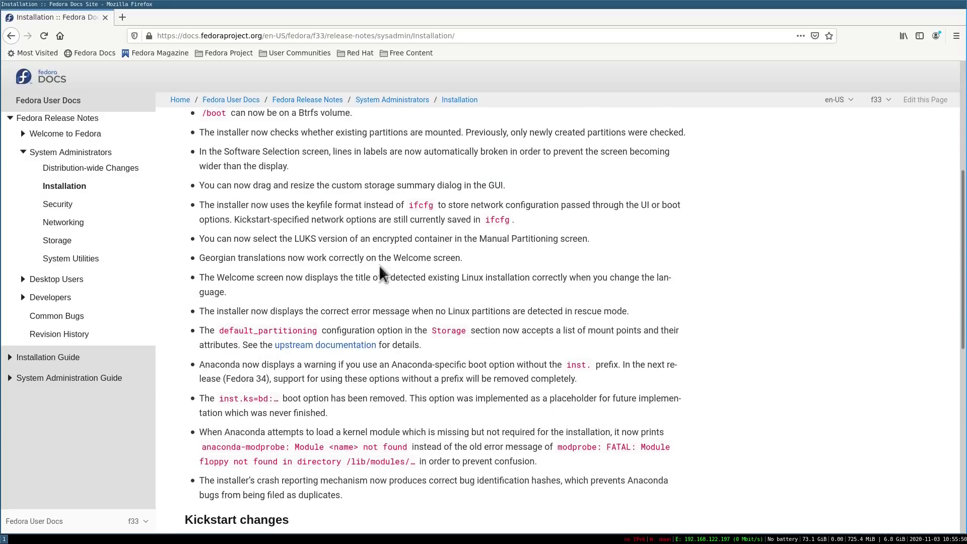
pyautogui.scroll(6, 381, 274)
pyautogui.scroll(3, 380, 275)
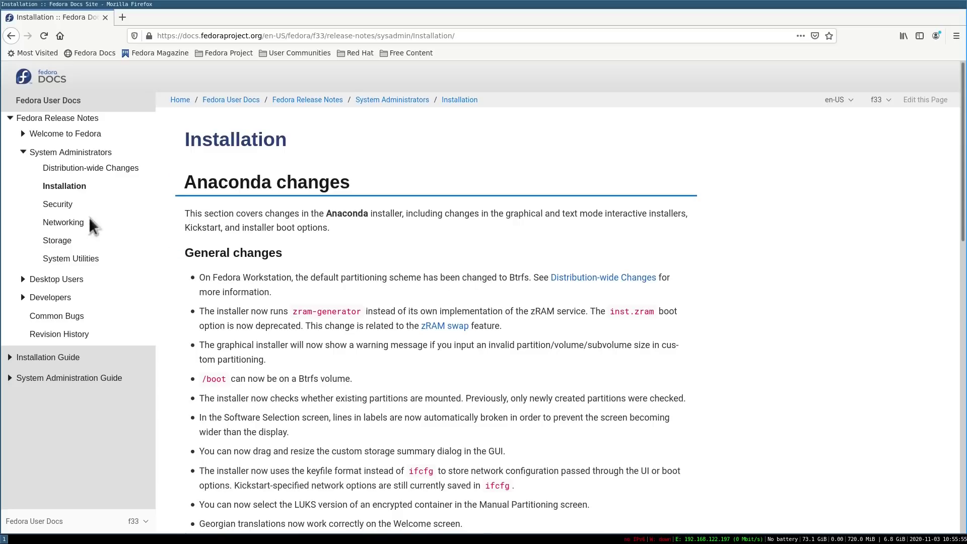
# - Read through the Security and Networking release notes pages
pyautogui.click(58, 206)
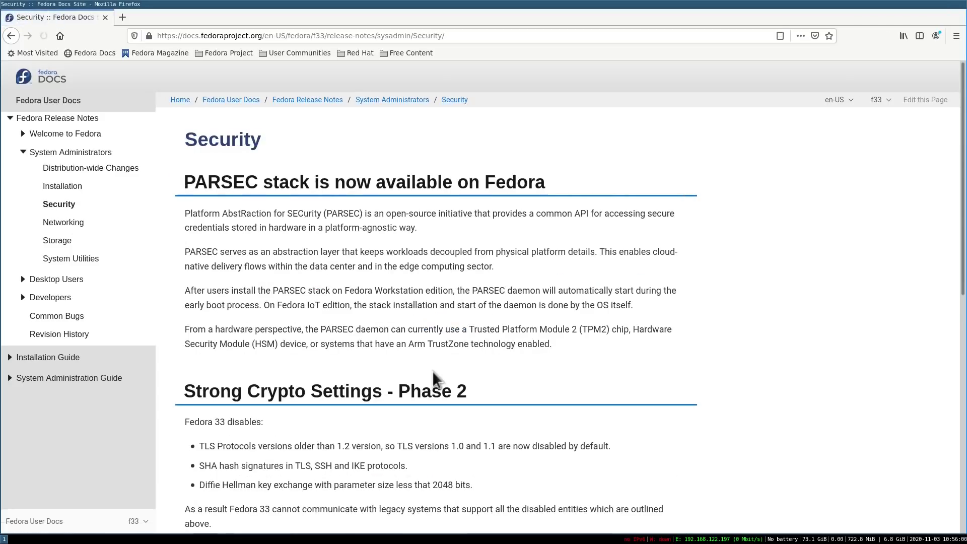
pyautogui.scroll(-3, 197, 274)
pyautogui.scroll(-3, 196, 275)
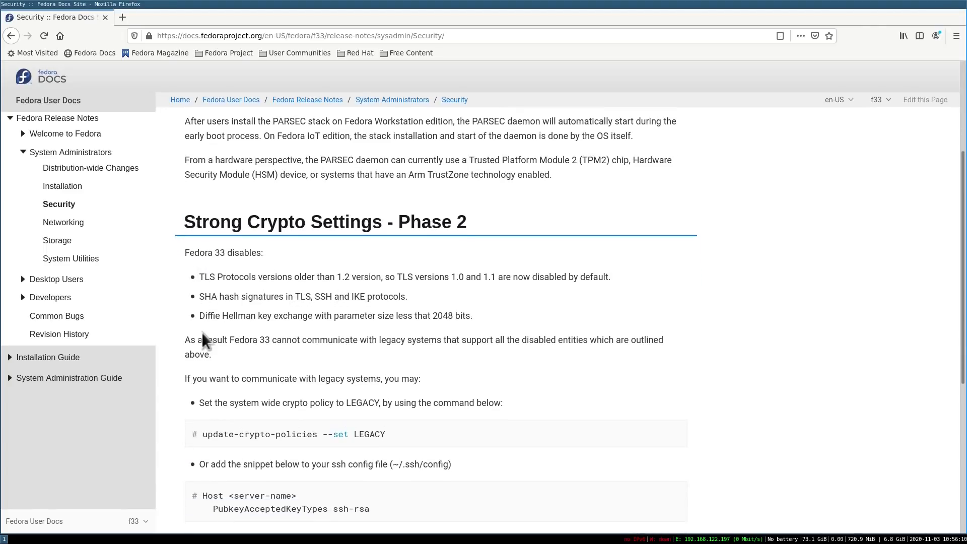
pyautogui.scroll(-4, 239, 340)
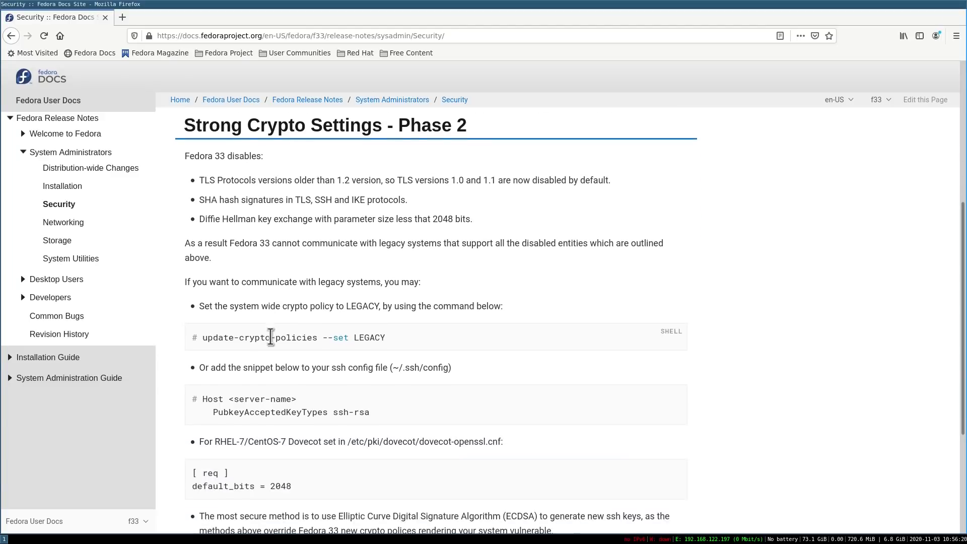
pyautogui.click(86, 224)
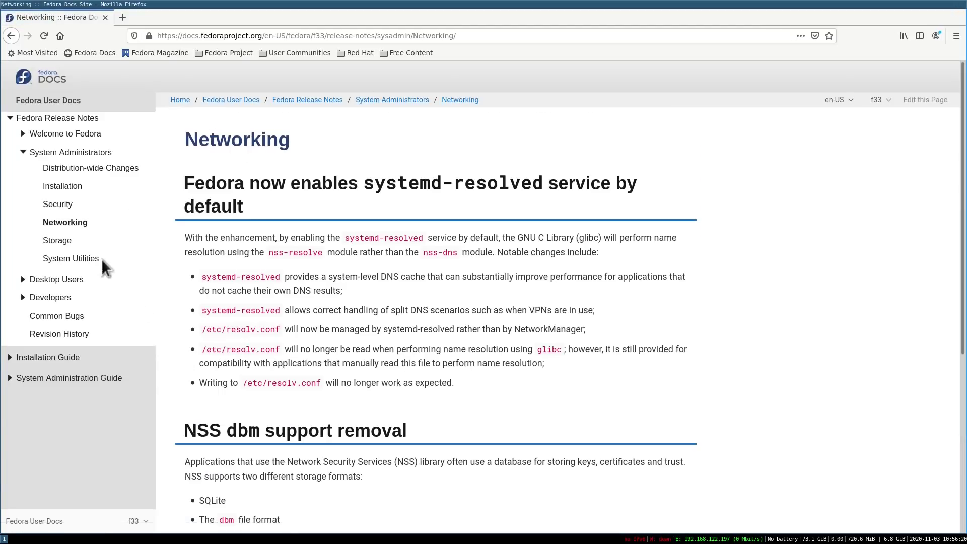
pyautogui.scroll(-3, 242, 323)
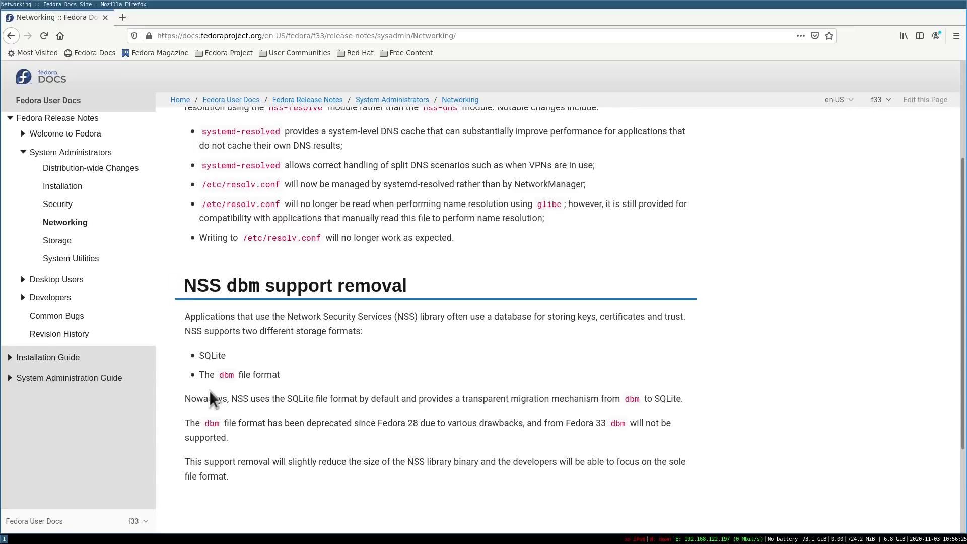
# - Read the Storage notes, then open System Utilities about nano as default editor
pyautogui.click(55, 241)
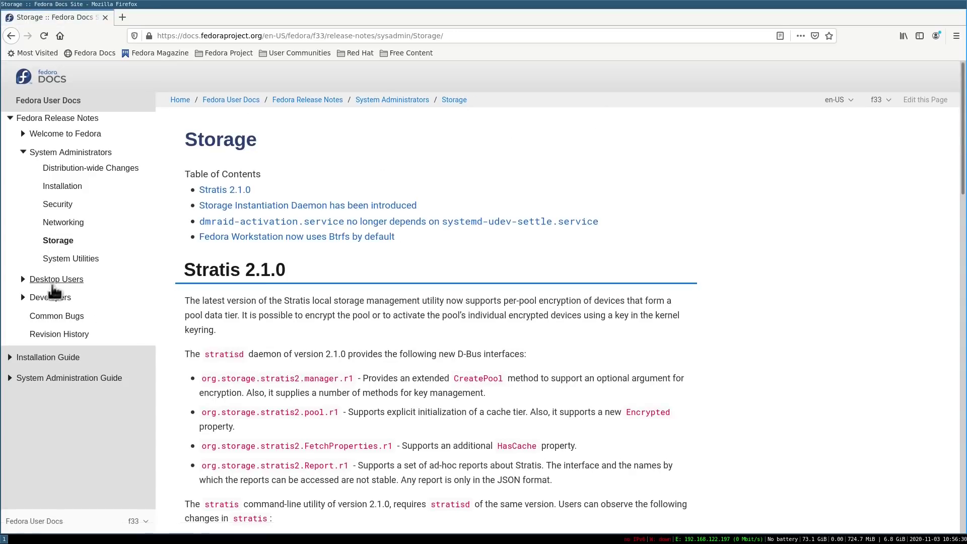
pyautogui.scroll(-4, 166, 267)
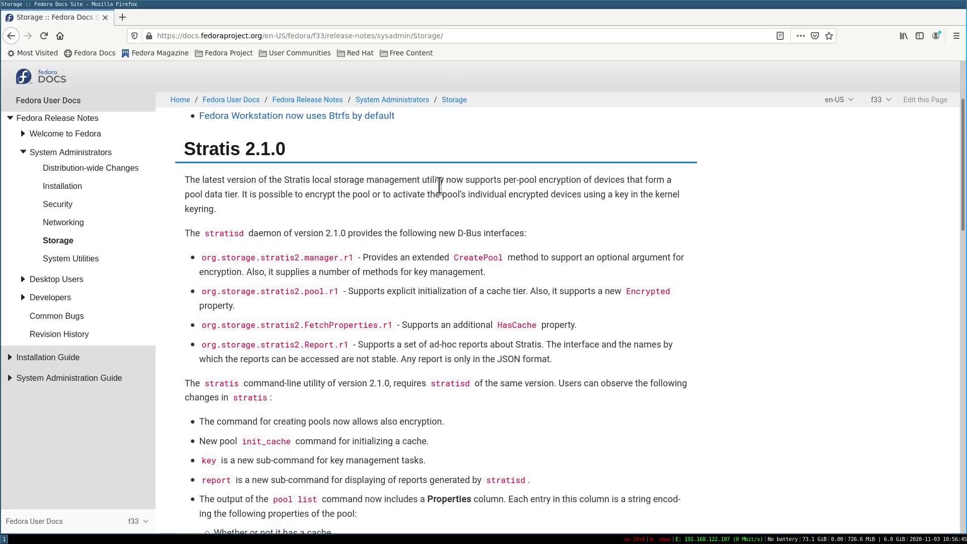
pyautogui.scroll(1, 439, 186)
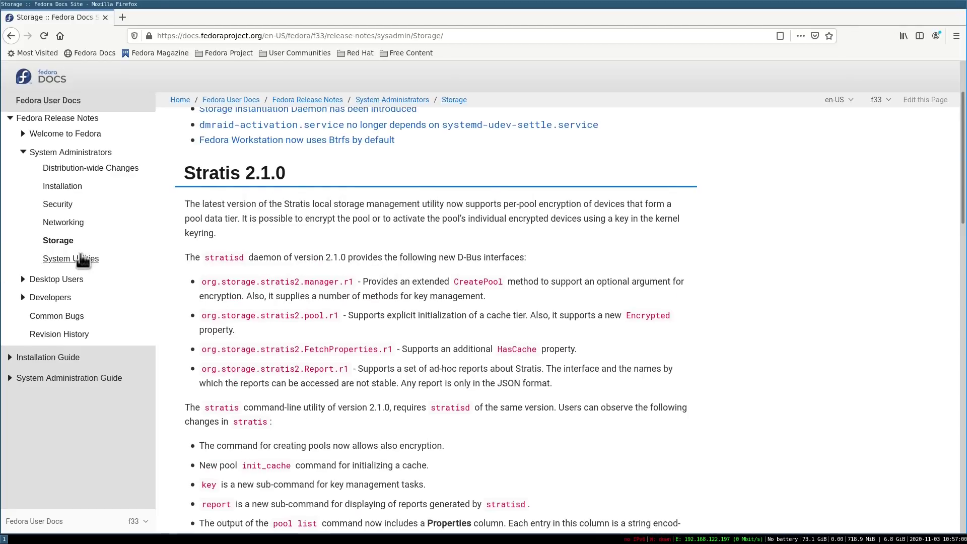
pyautogui.click(79, 261)
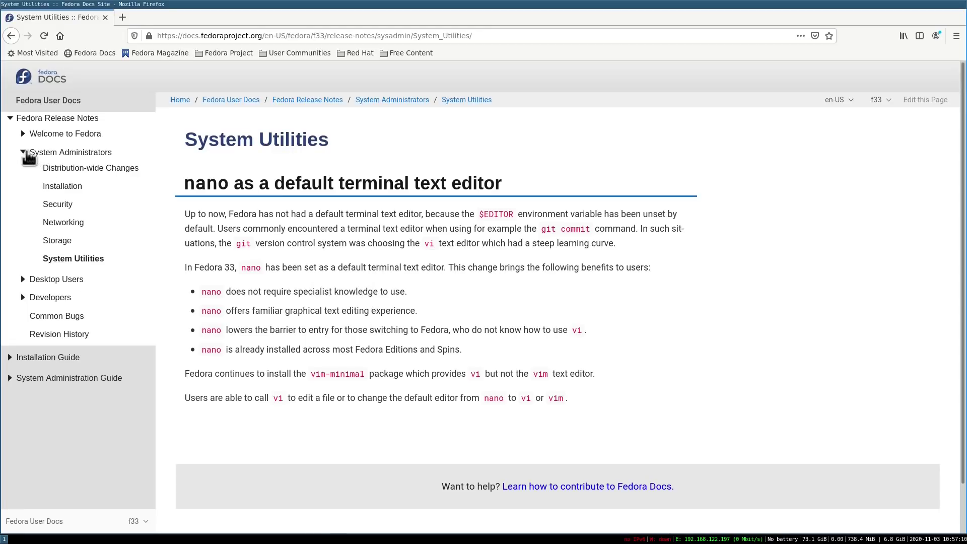
# - Collapse System Administrators, expand Desktop Users, and read the Internationalization notes
pyautogui.click(23, 152)
pyautogui.click(23, 170)
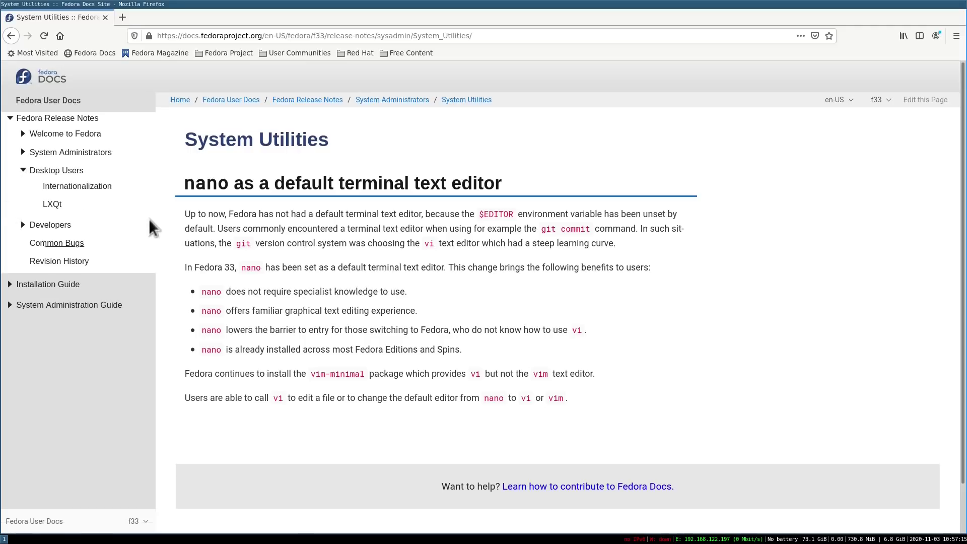
pyautogui.click(79, 188)
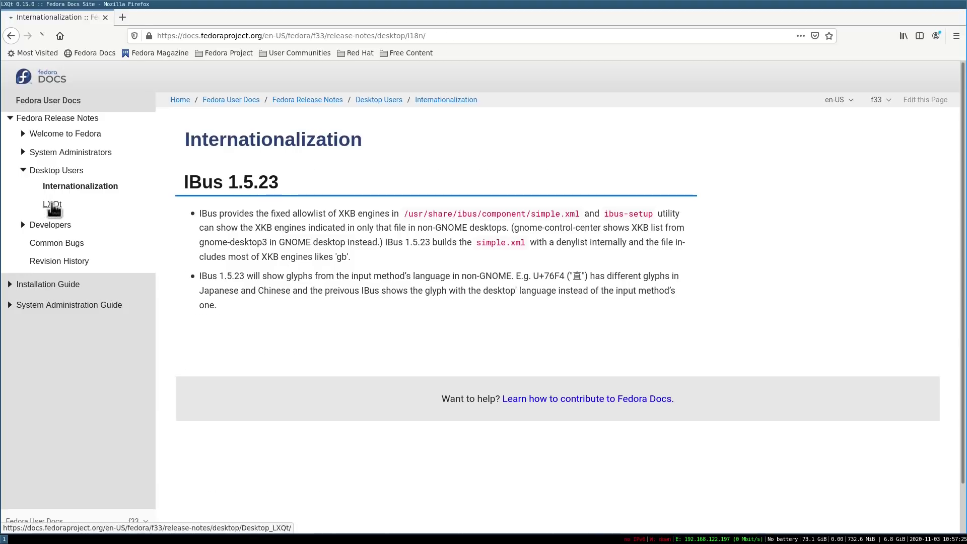
pyautogui.scroll(-3, 410, 313)
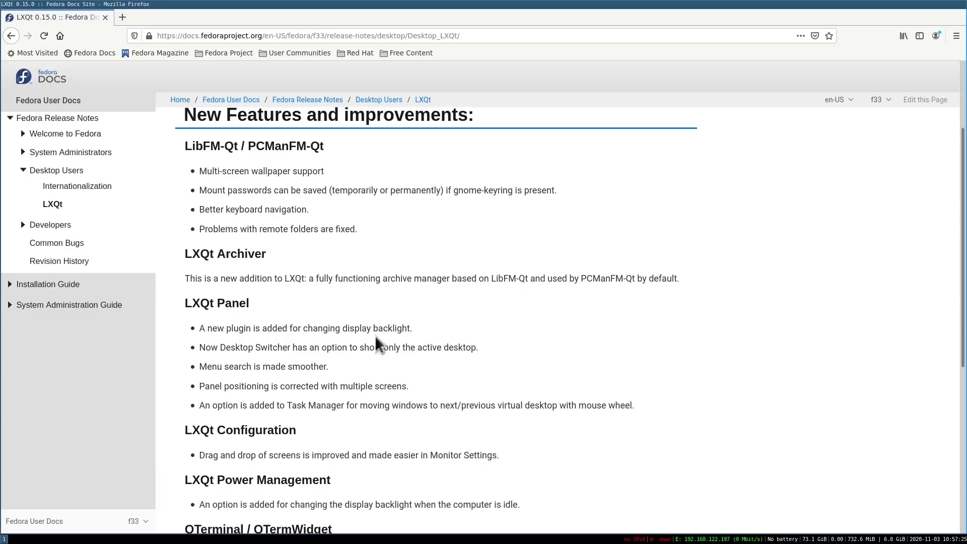
pyautogui.scroll(-6, 442, 346)
pyautogui.scroll(4, 442, 346)
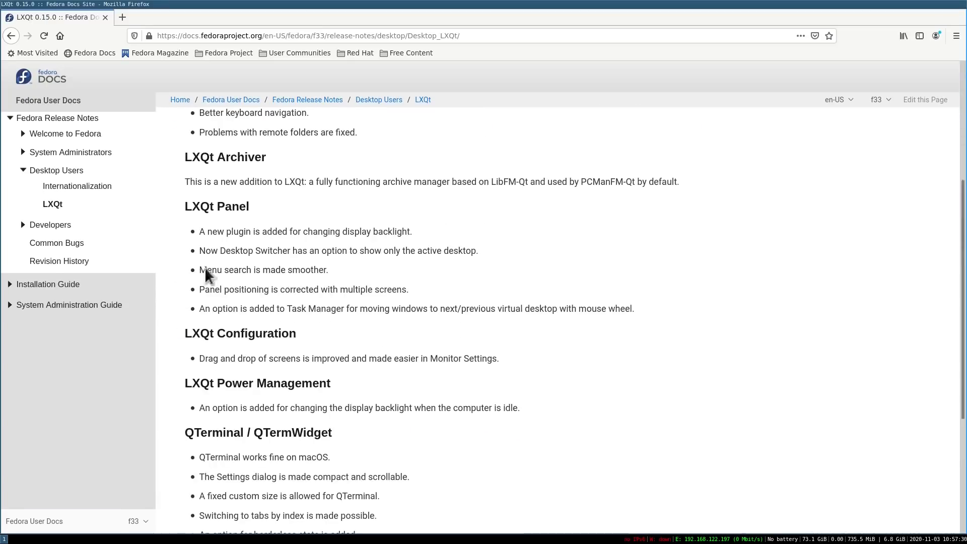
# - Visit the Common Bugs page, return to the LXQt notes, and fold Desktop Users and Developers closed
pyautogui.click(22, 225)
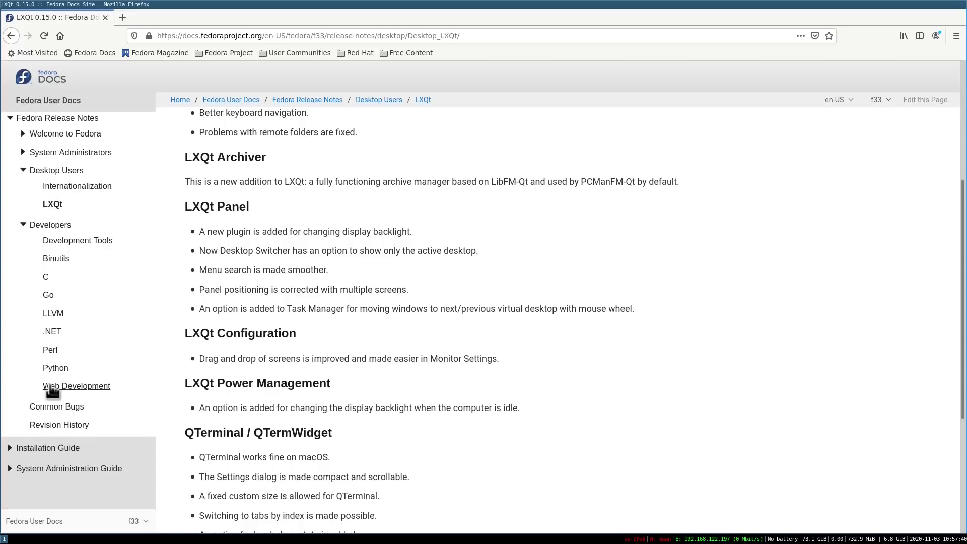
pyautogui.scroll(-3, 310, 372)
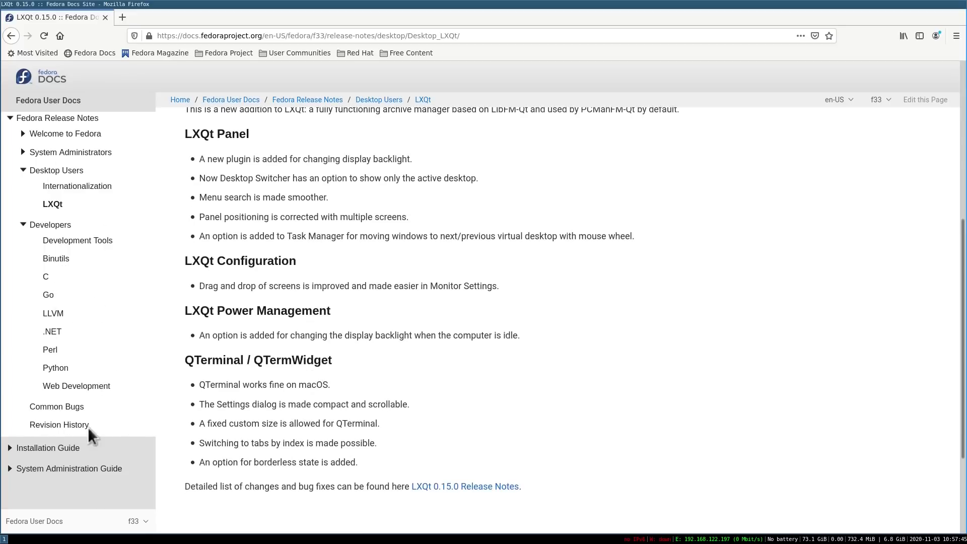
pyautogui.click(52, 405)
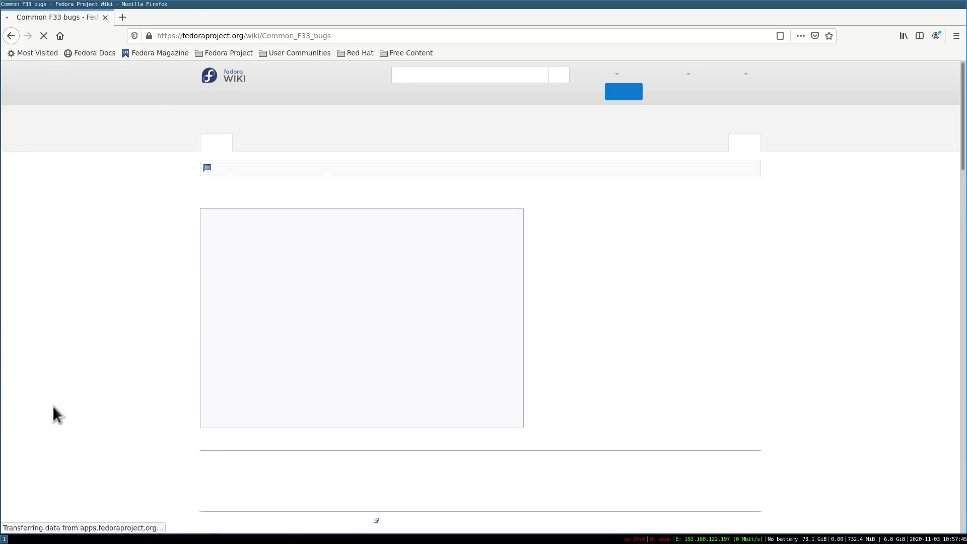
pyautogui.scroll(-12, 165, 334)
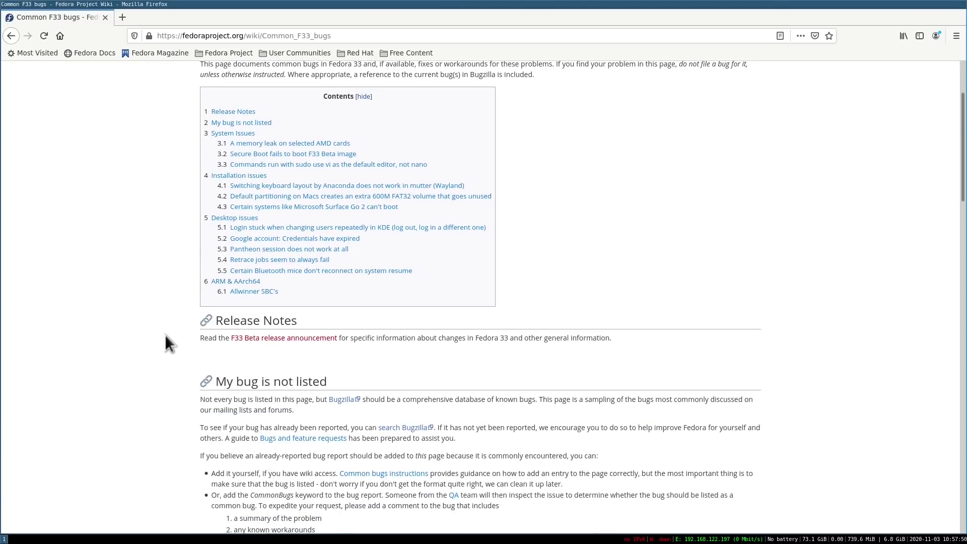
pyautogui.click(11, 36)
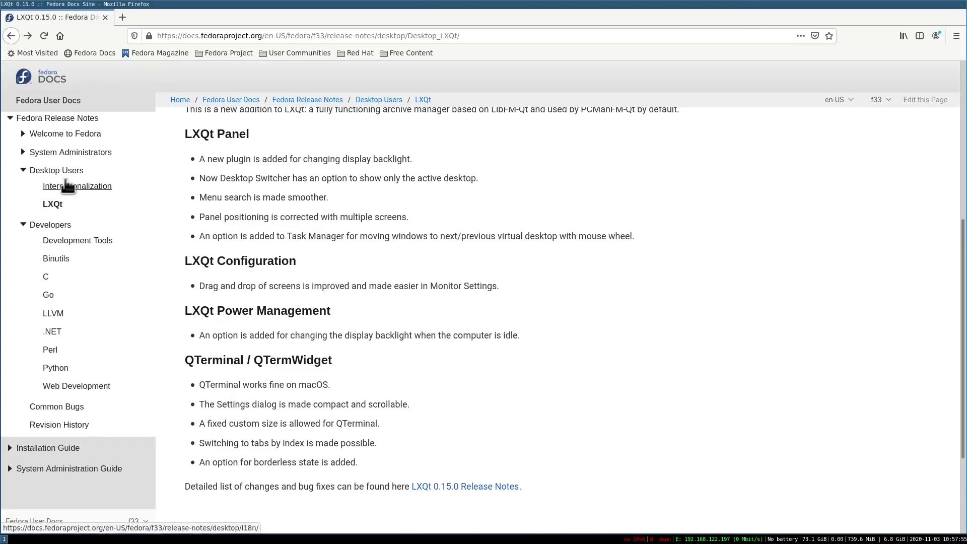
pyautogui.scroll(3, 117, 266)
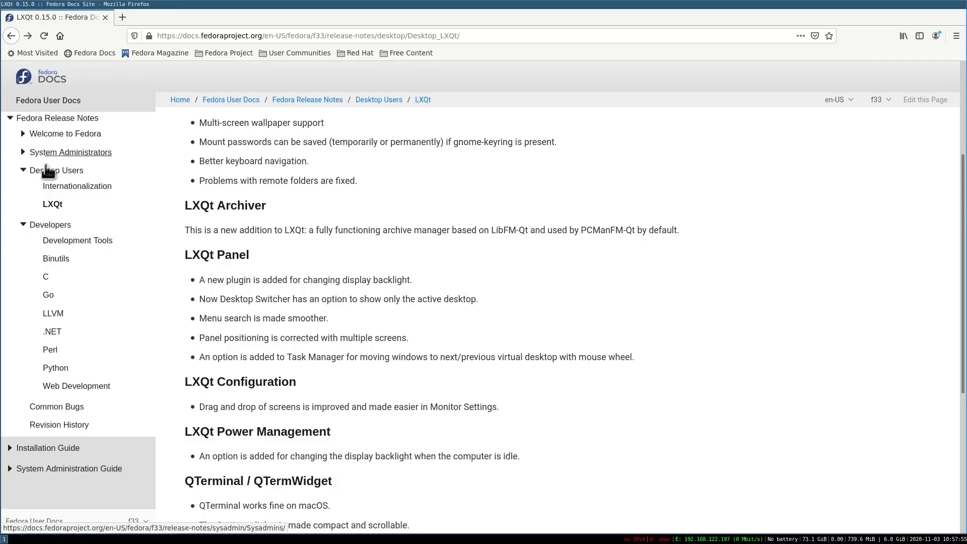
pyautogui.click(22, 170)
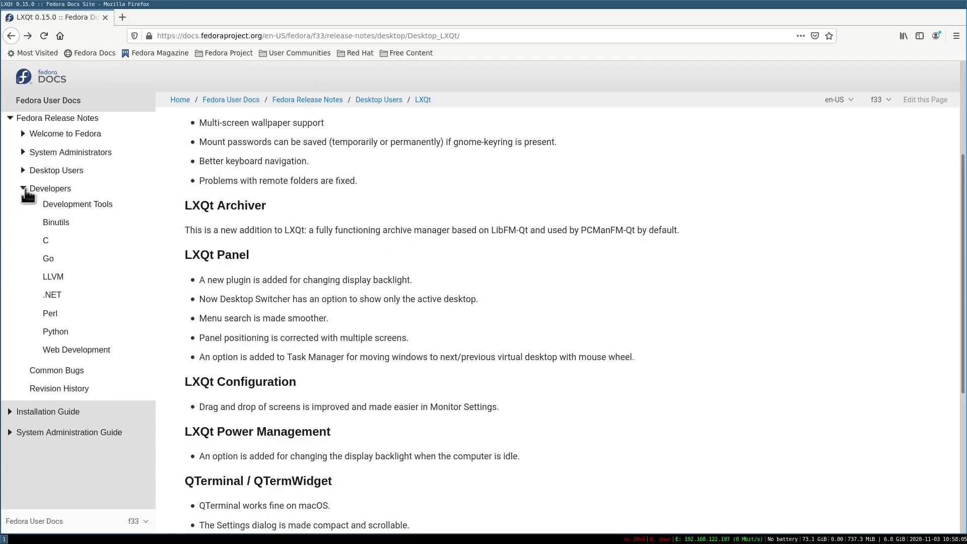
pyautogui.click(24, 189)
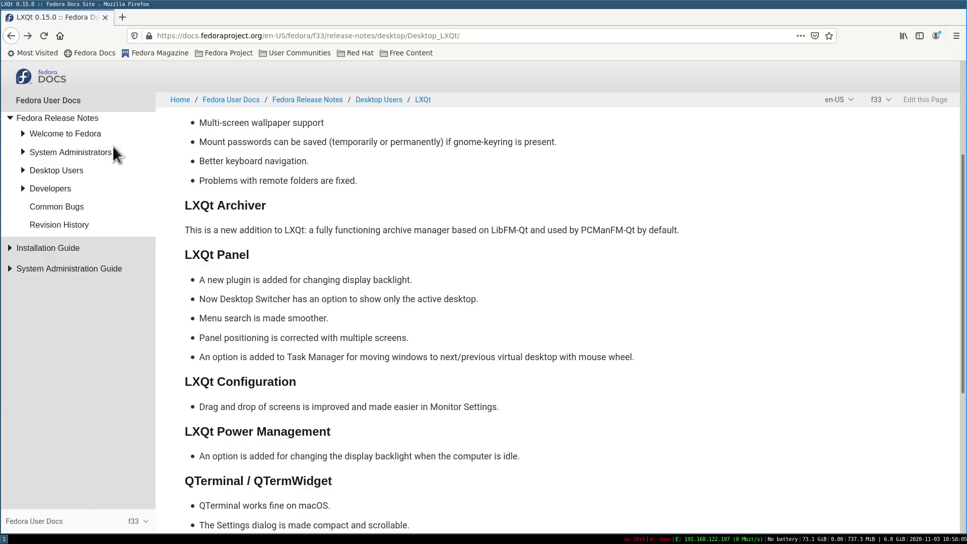
pyautogui.scroll(3, 399, 295)
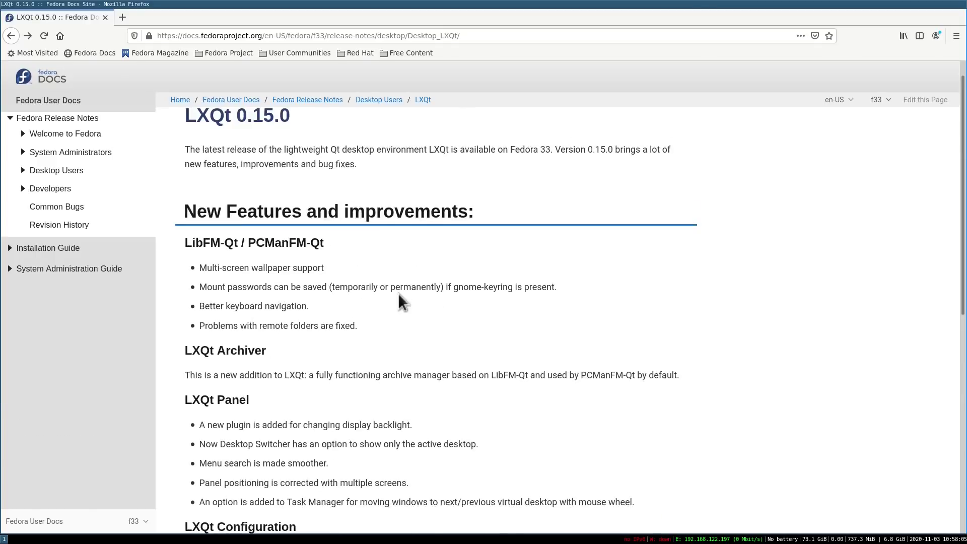